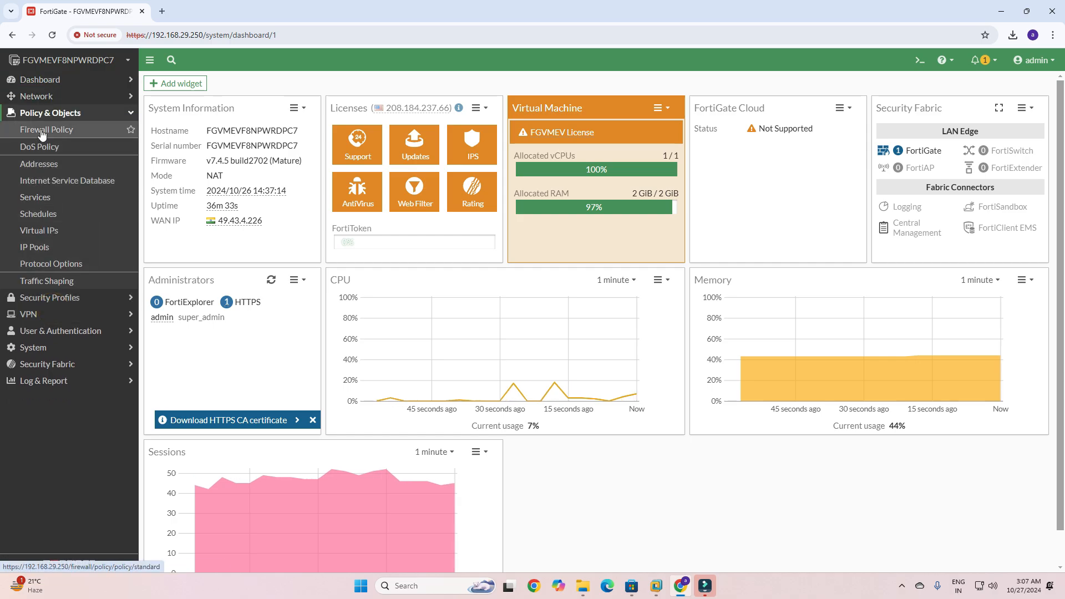
- Open the firewall policy list and check the continuous ping to 8.8.8.8 in the Windows 10 x64 virtual machine
click(42, 131)
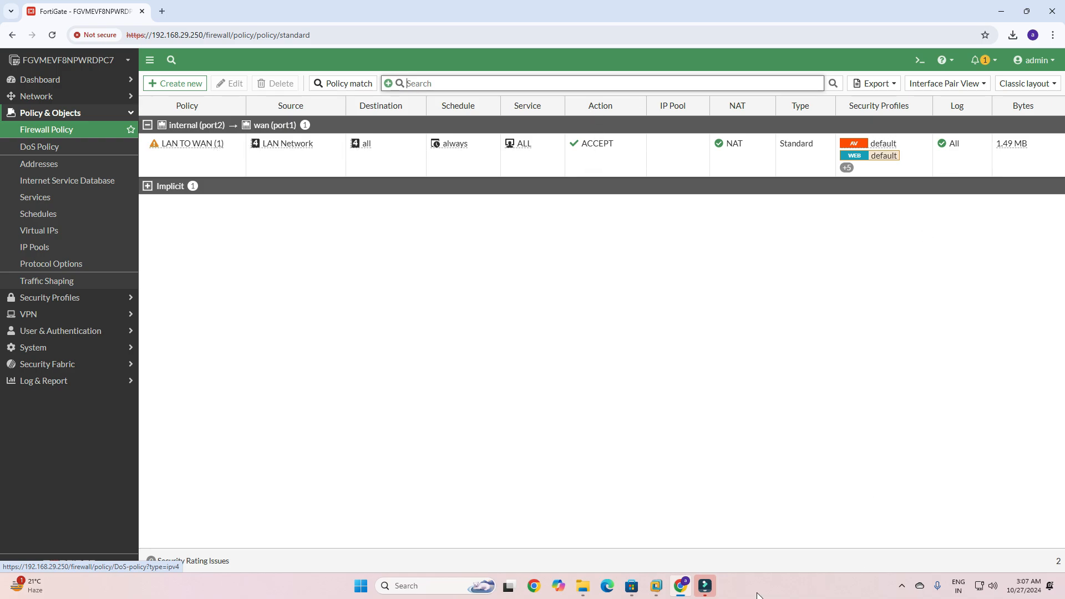
click(657, 586)
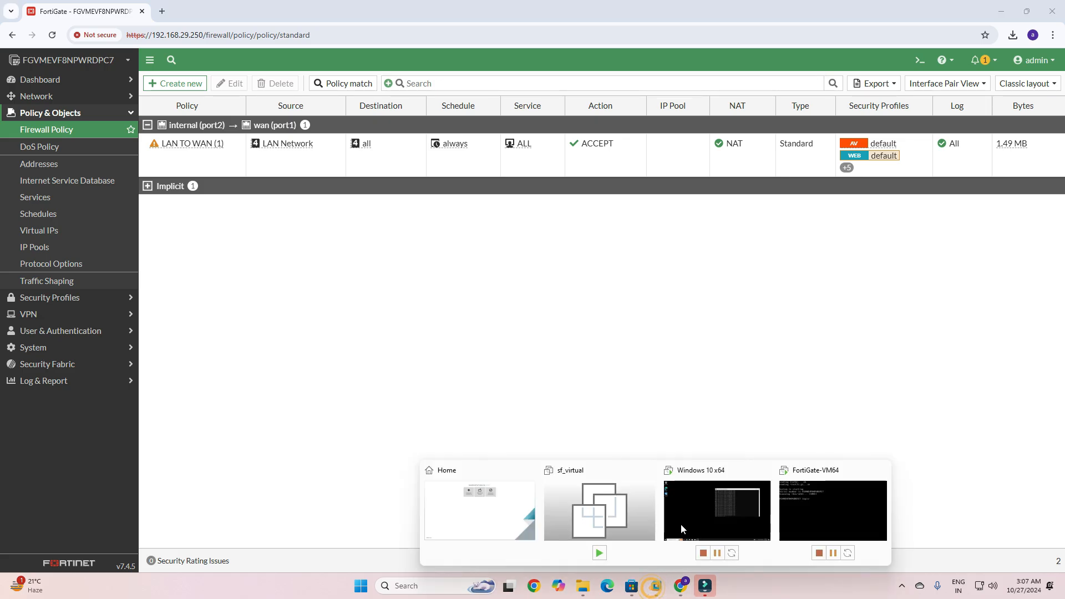
click(741, 521)
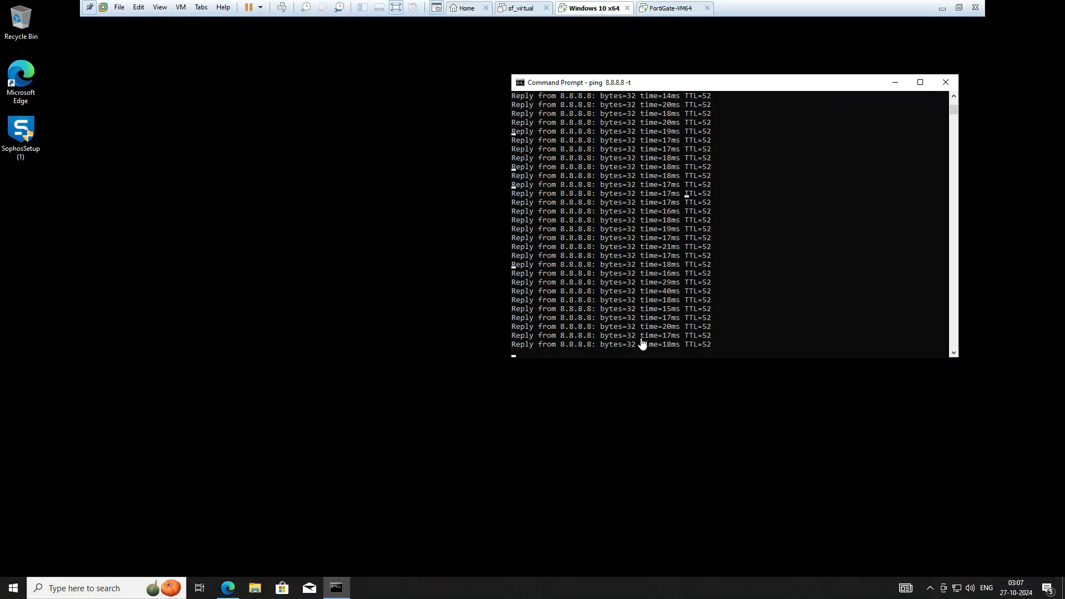
click(942, 8)
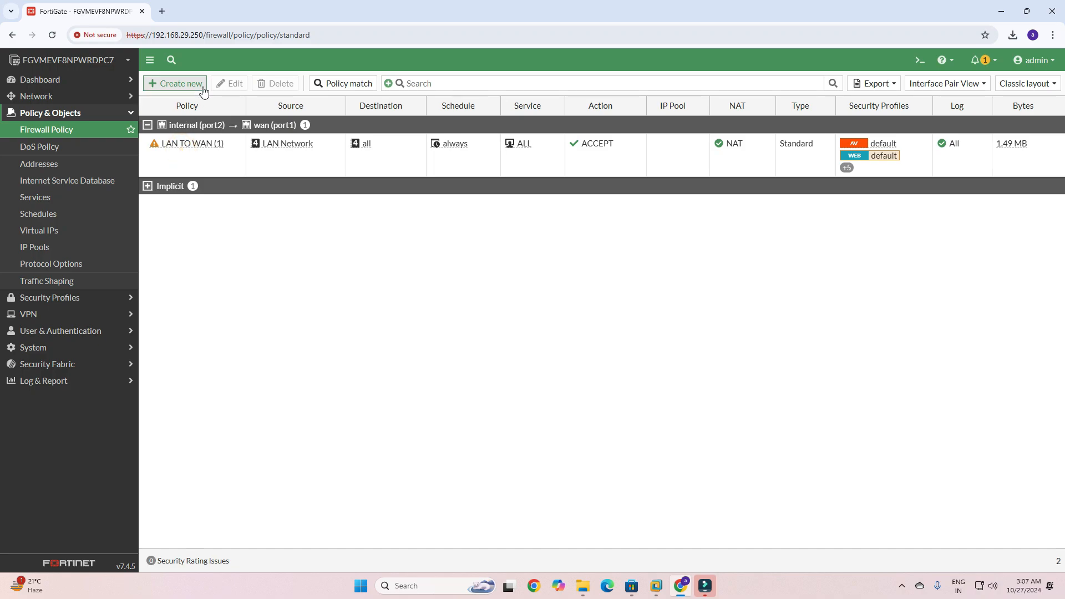
- Change the action of the LAN TO WAN firewall policy to DENY and save it
click(181, 126)
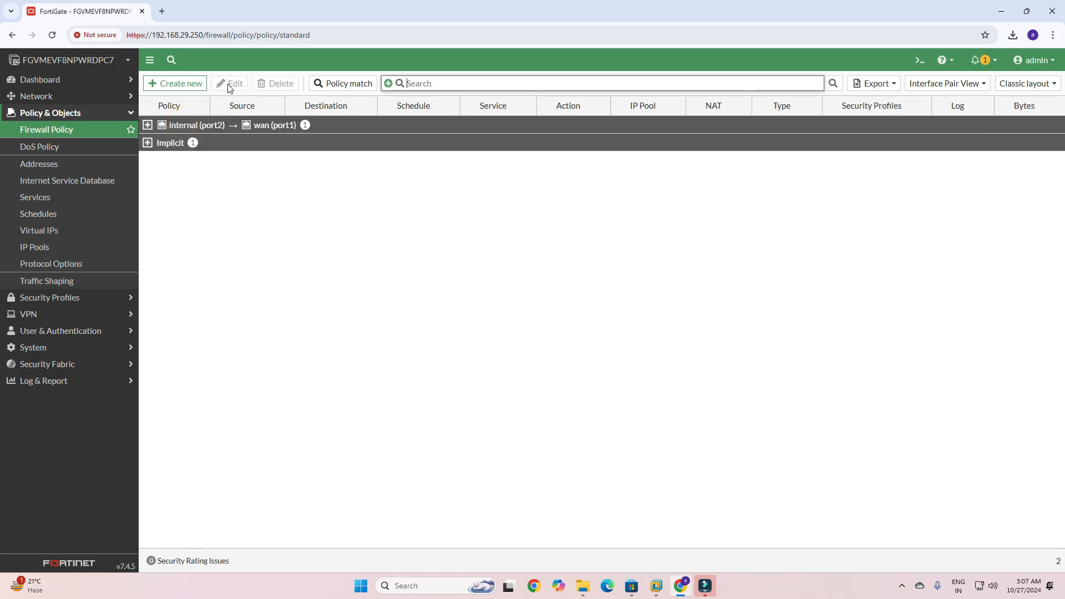
click(149, 125)
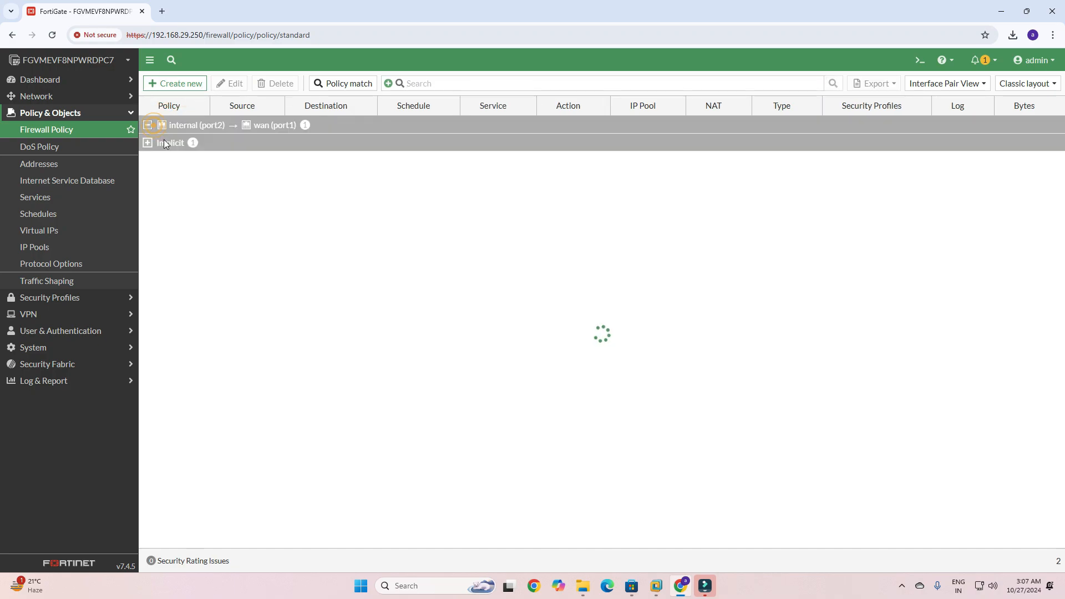
click(232, 85)
click(267, 145)
click(230, 83)
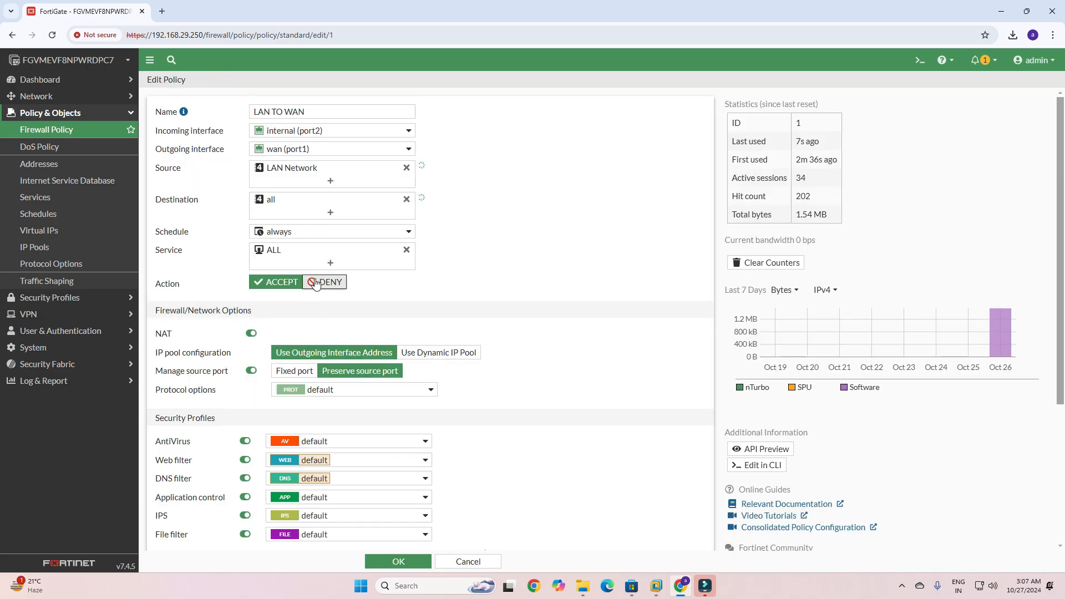
click(315, 283)
click(398, 561)
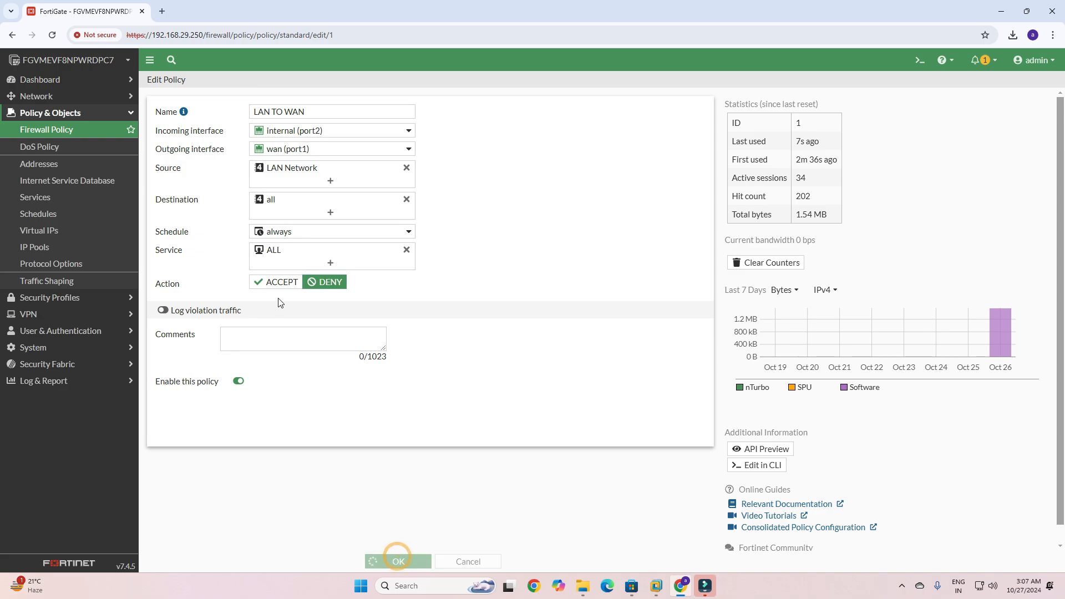
- Check in the Windows 10 x64 virtual machine how the ping responds to the denied policy, and return to FortiGate
mouse_move(681, 594)
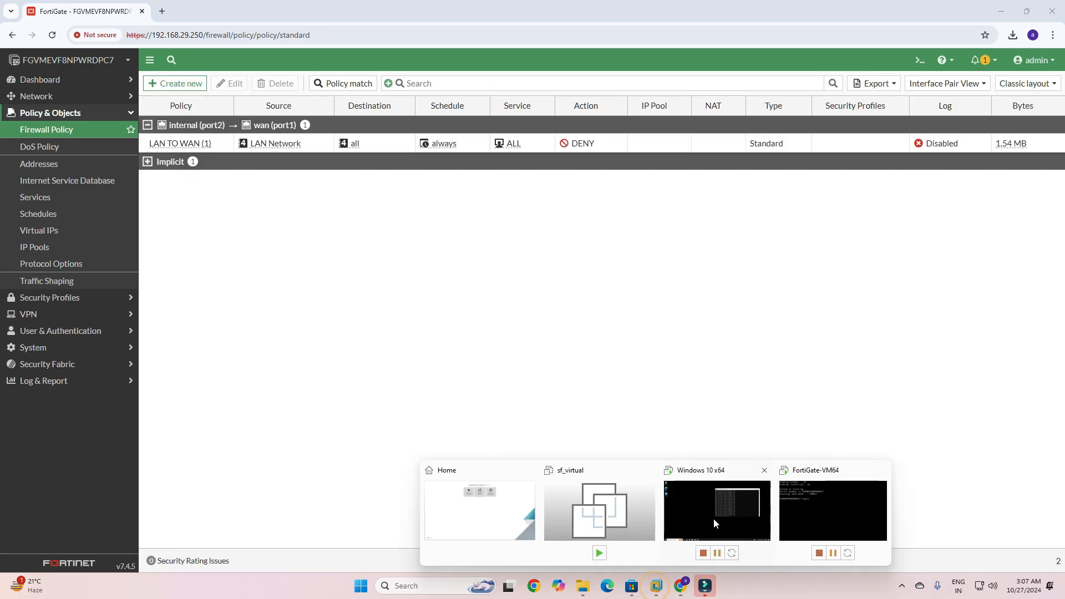
click(714, 518)
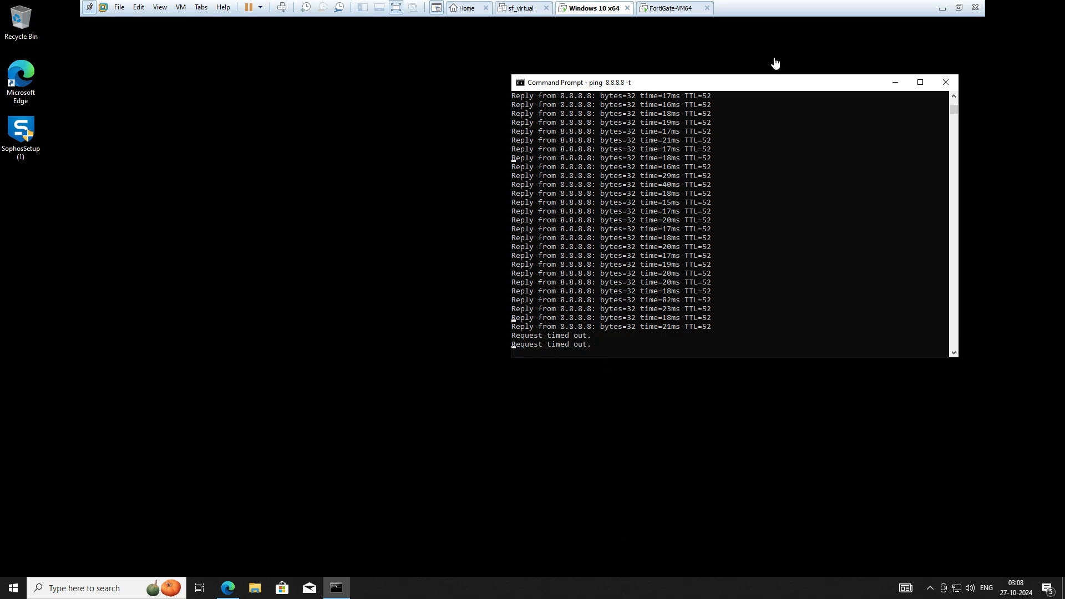
click(950, 9)
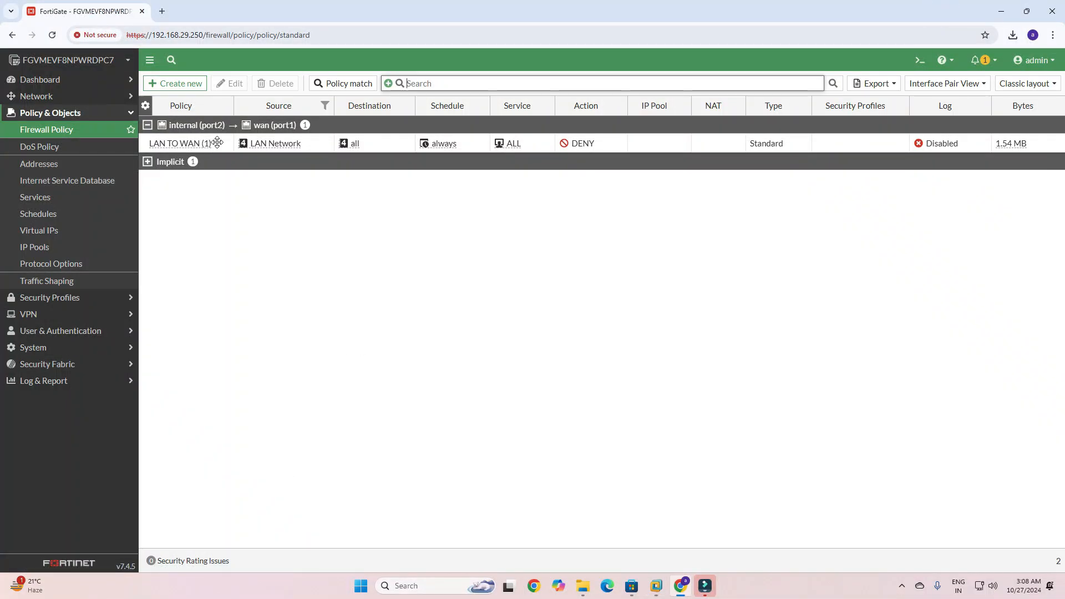
- Delete the LAN TO WAN firewall policy and confirm the deletion
click(196, 142)
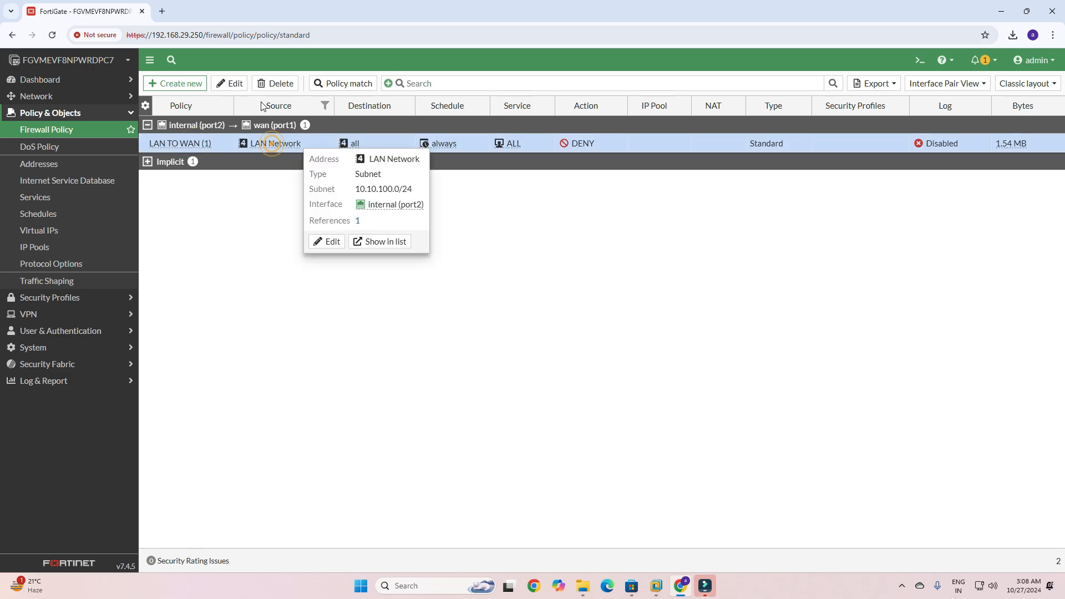
click(269, 83)
click(482, 339)
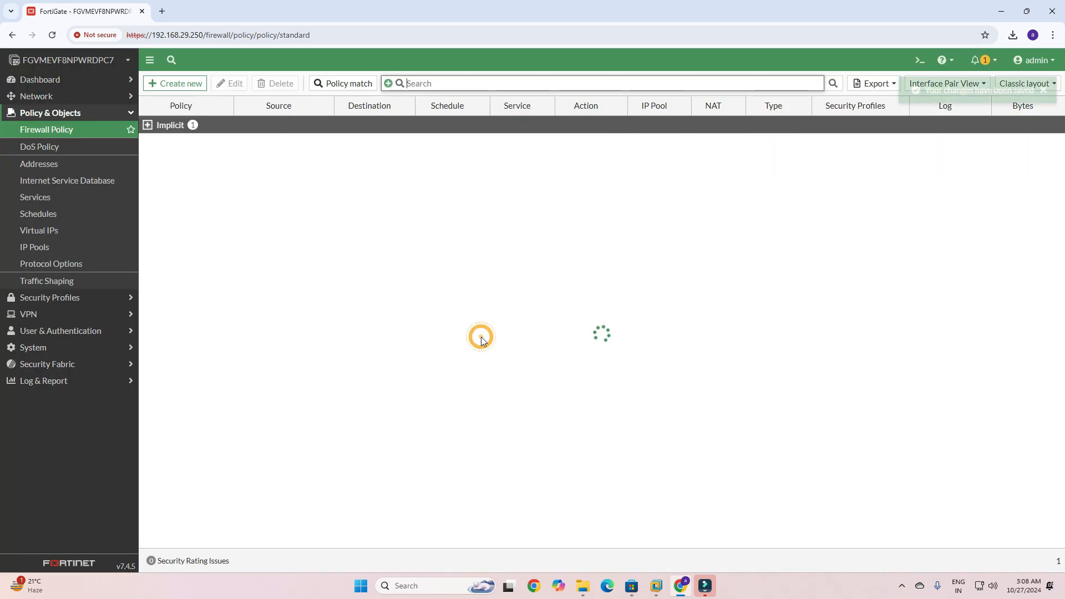
- Create a new firewall policy and name it "LAN TO WAN MAC Base Rule"
click(177, 83)
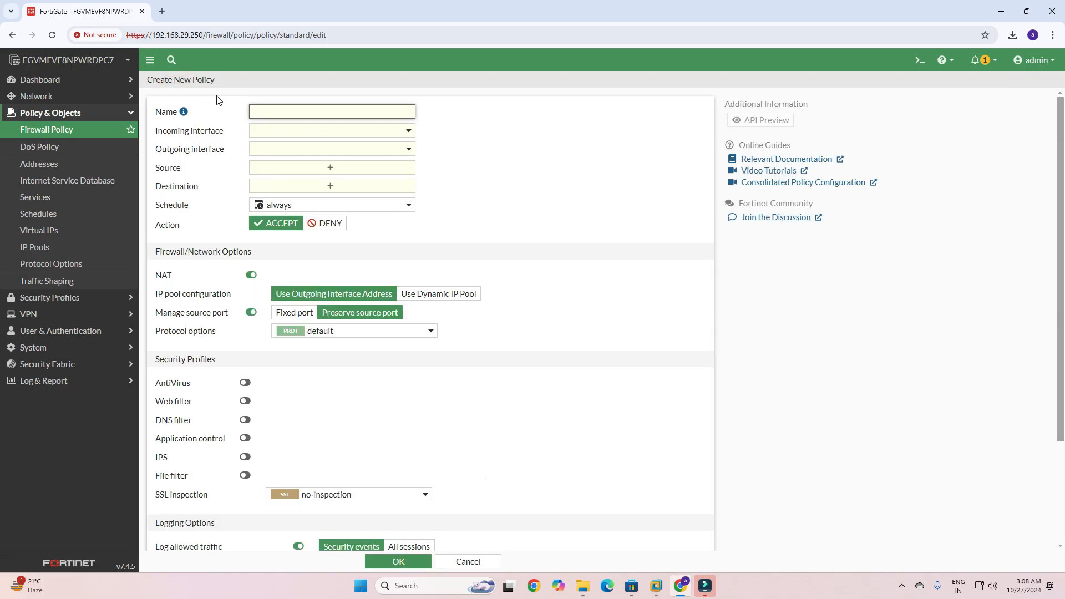
click(326, 114)
key(Caps_Lock)
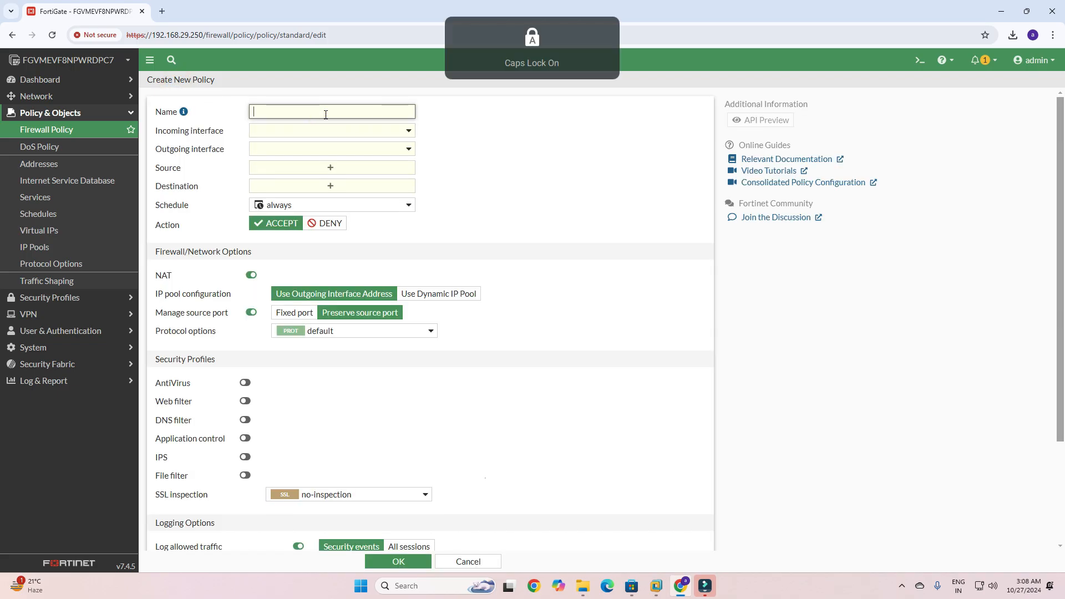
text(LAN)
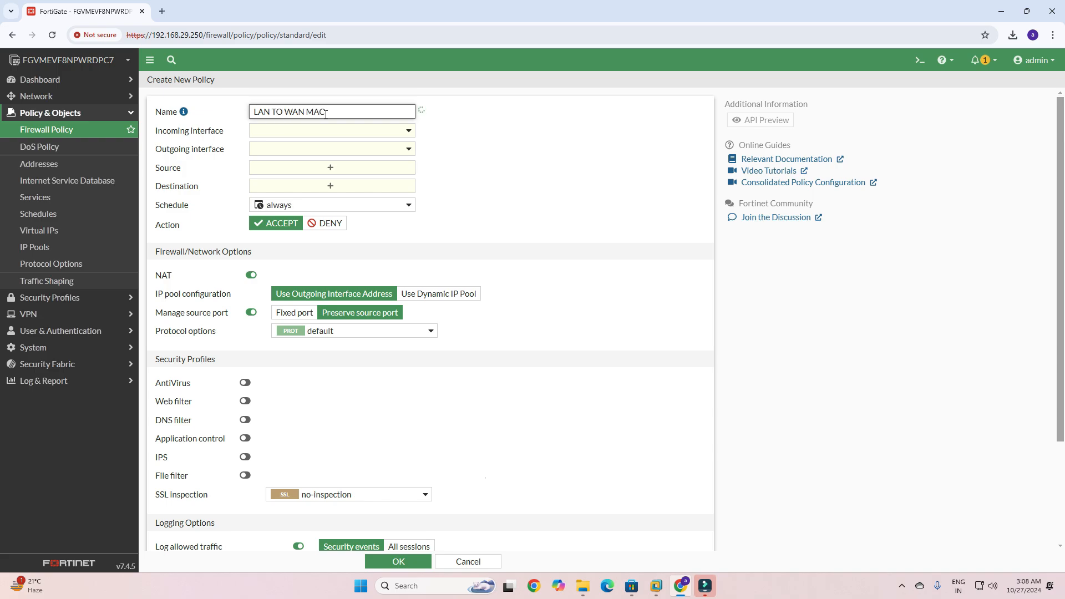
text(TO WAN MACB)
key(Caps_Lock)
text(ase R)
key(Caps_Lock)
text(ule)
- Set the policy's incoming interface to internal (port2) and its outgoing interface to wan (port1)
click(369, 136)
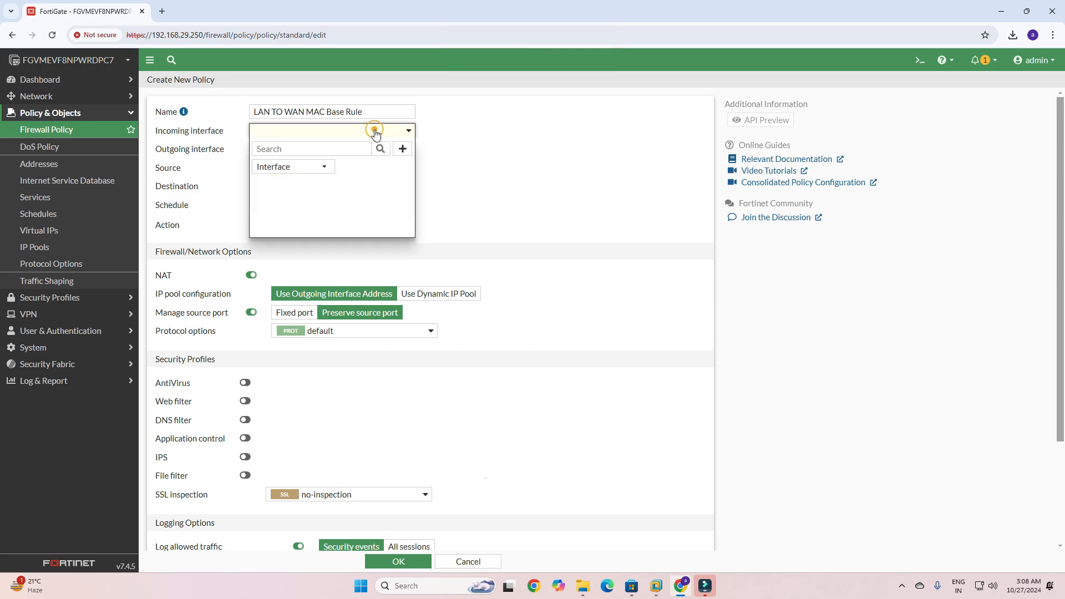
mouse_move(308, 193)
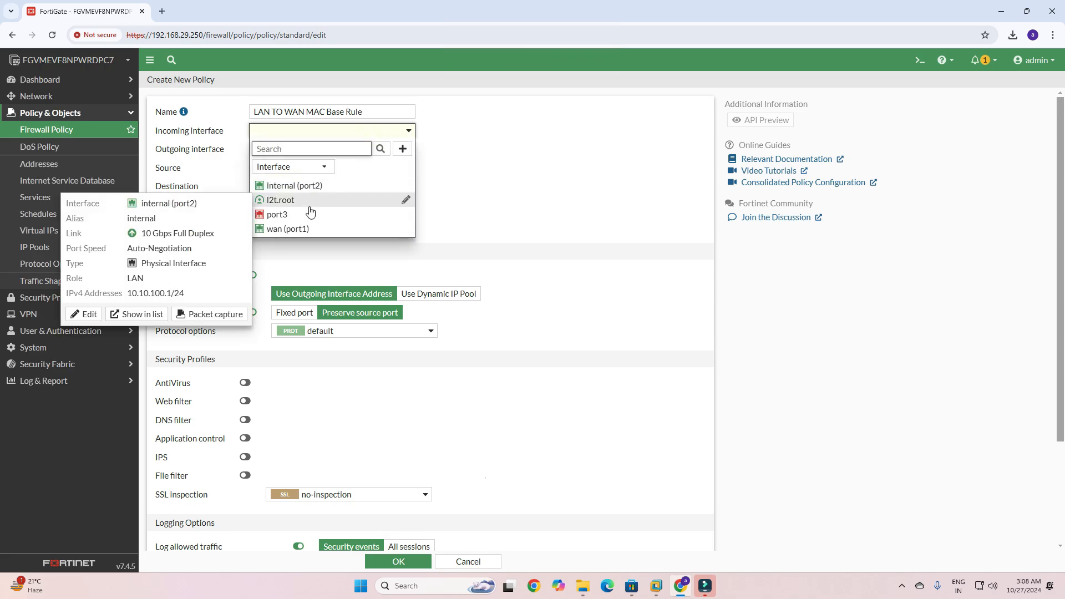
click(304, 187)
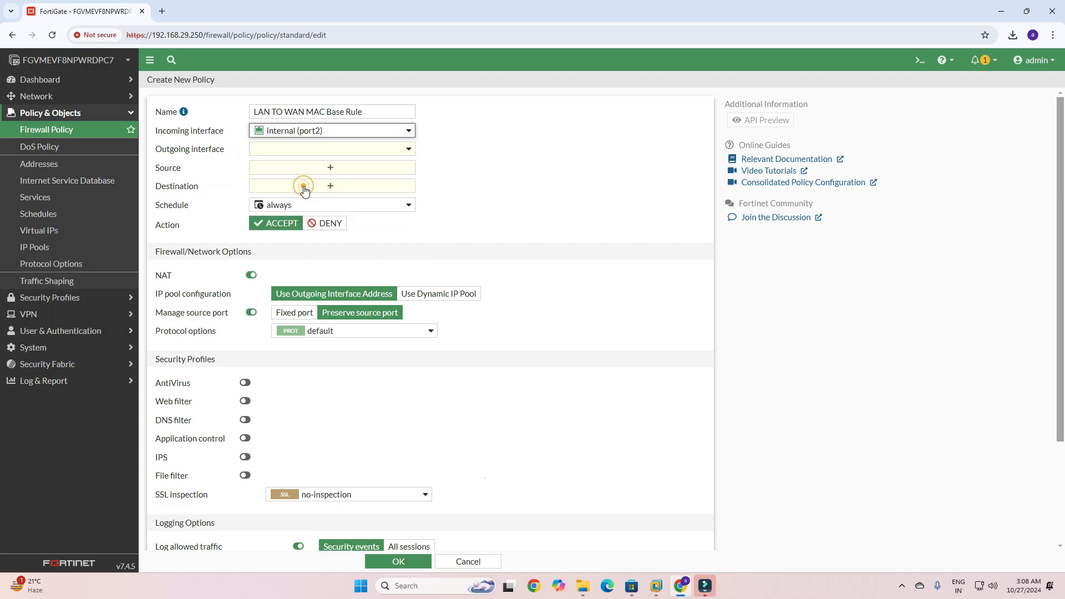
click(364, 148)
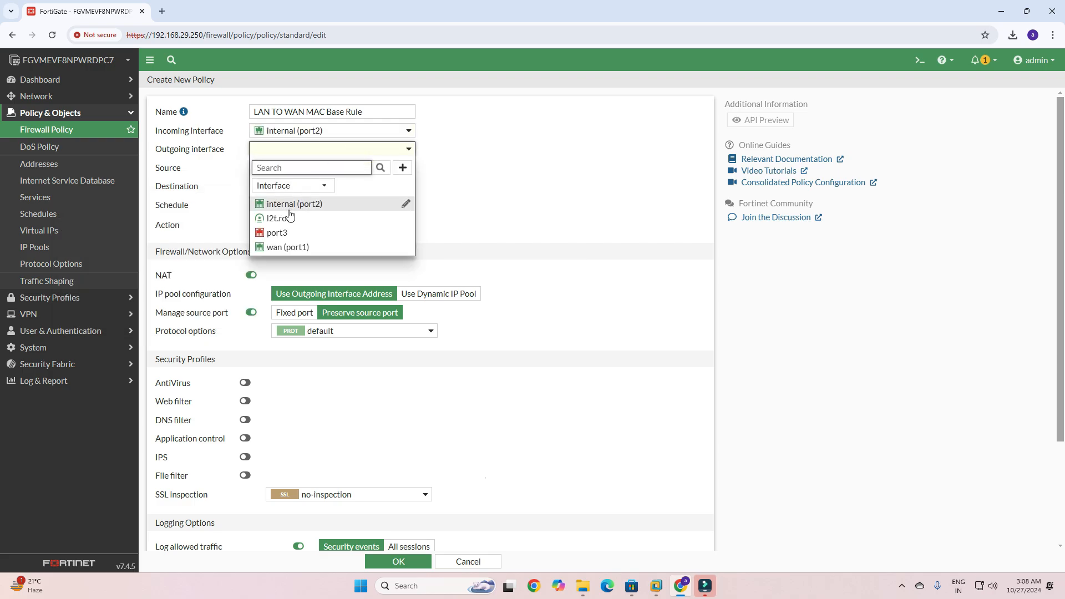
click(286, 248)
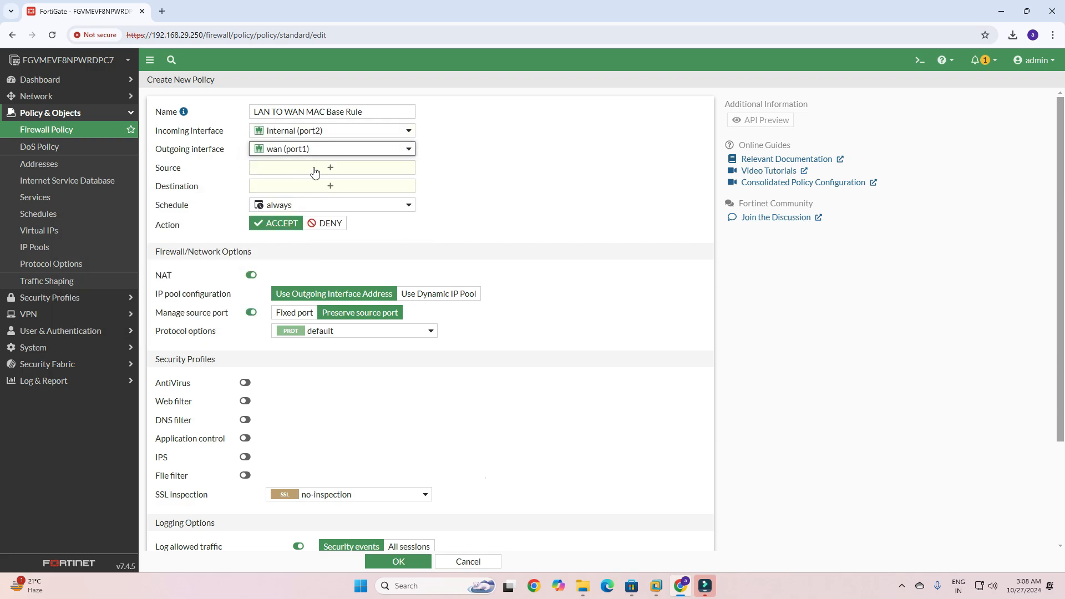
- Start a new address object from the source selection of the policy
click(336, 169)
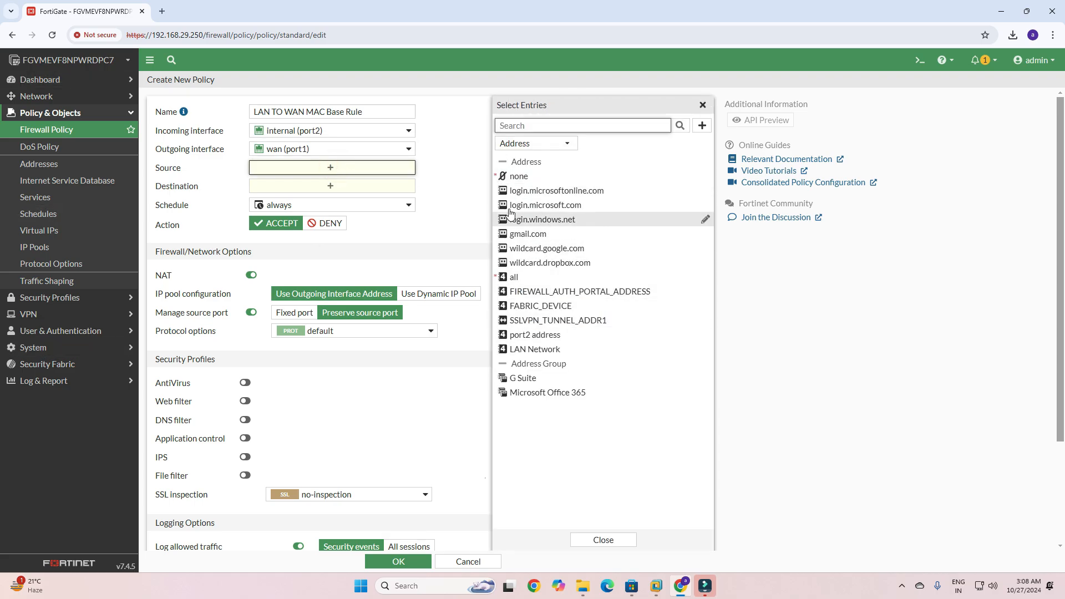
click(547, 144)
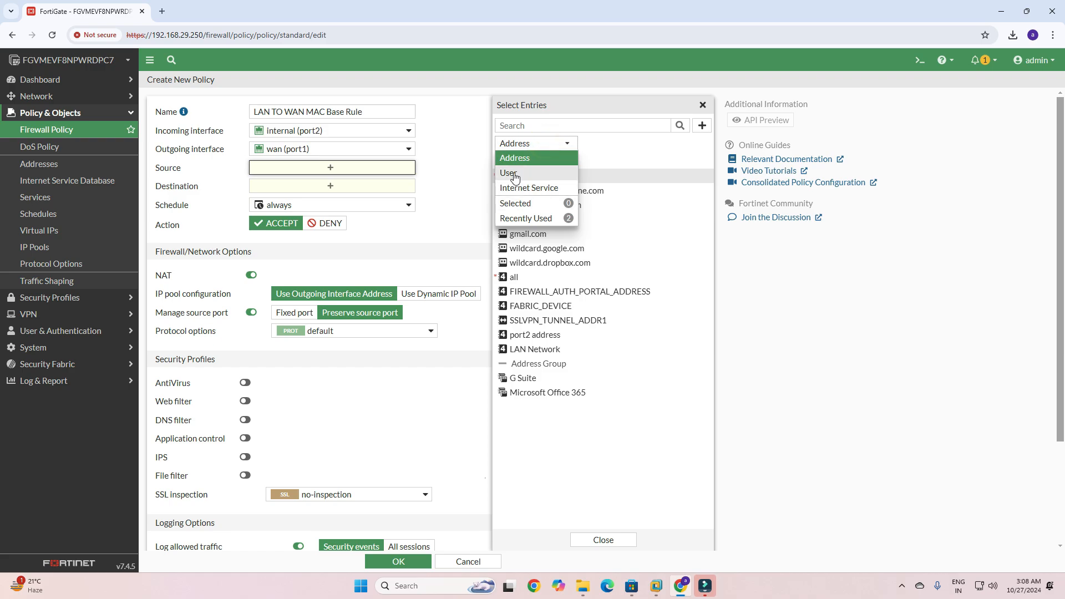
click(524, 158)
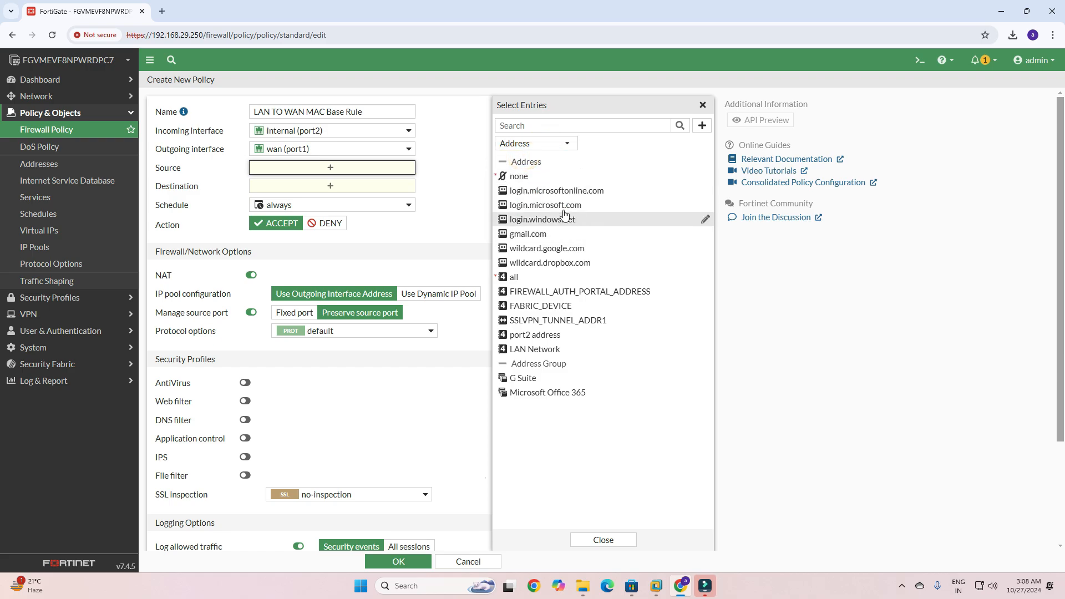
mouse_move(546, 198)
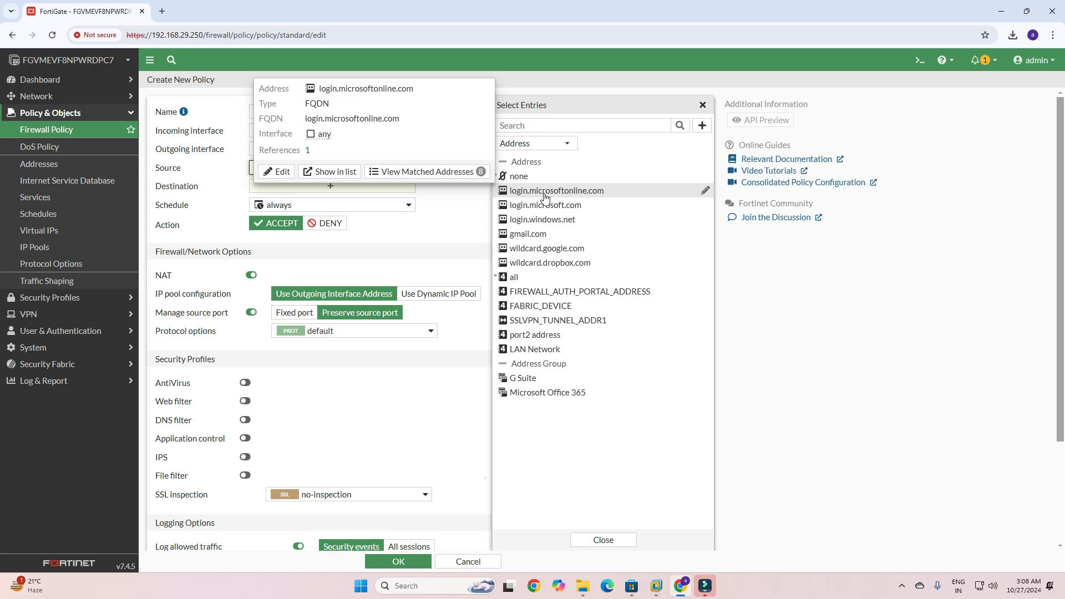
click(704, 127)
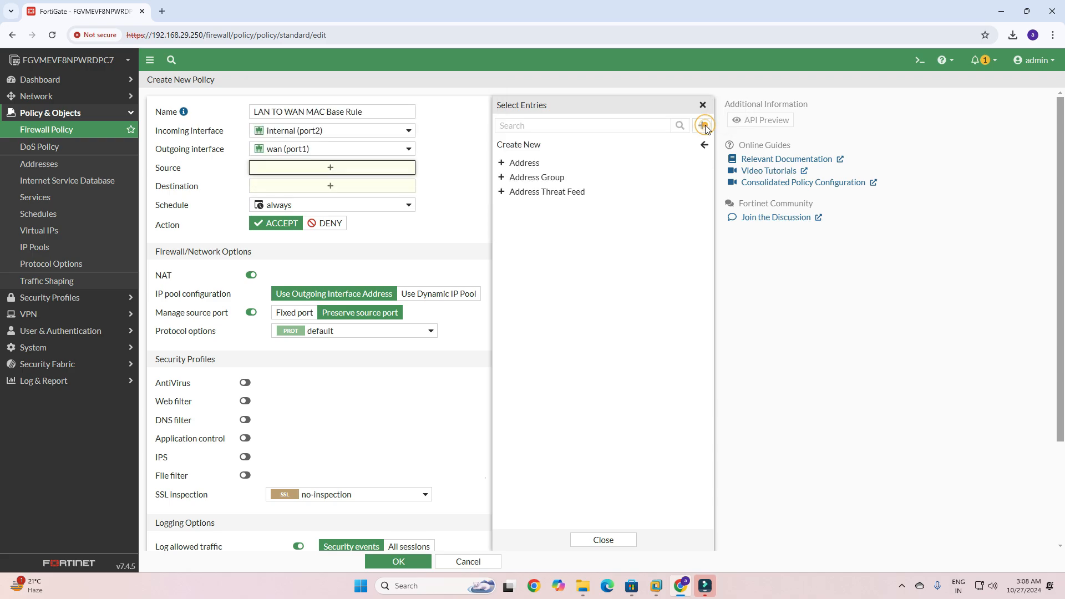
click(534, 168)
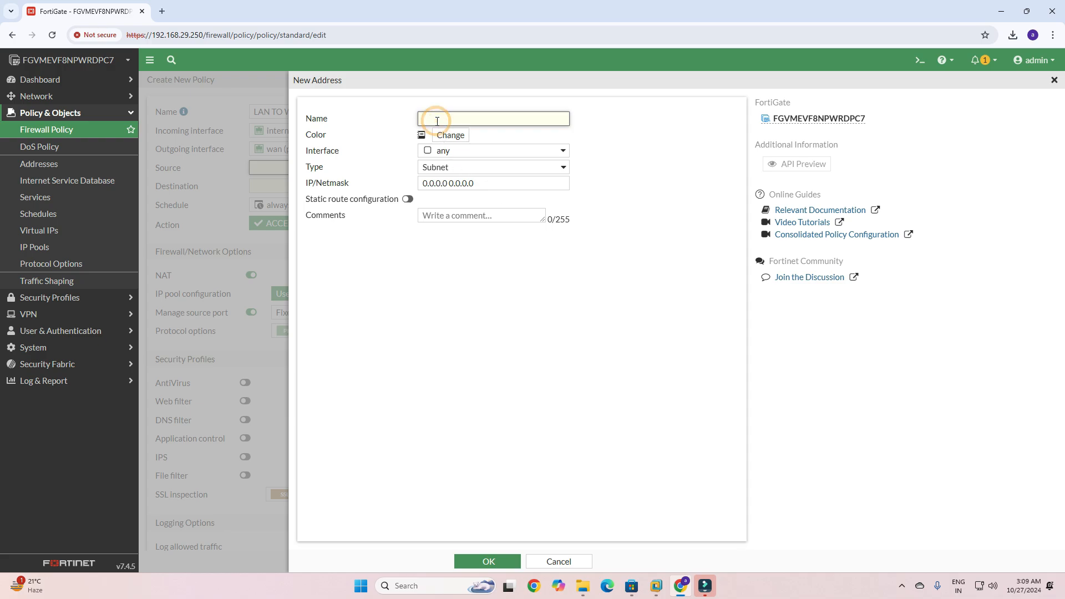
- Name the new address object "MAC-Address PC1"
key(Caps_Lock)
text(MAC)
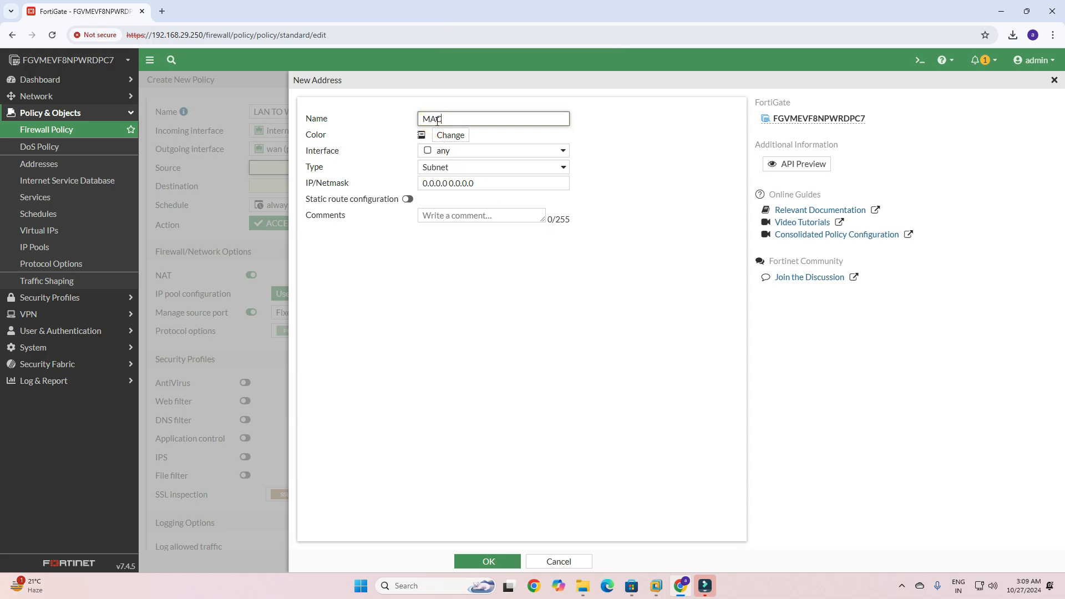
text( A)
key(Caps_Lock)
text(ddre)
key(Caps_Lock)
text(PC1)
right_click(449, 118)
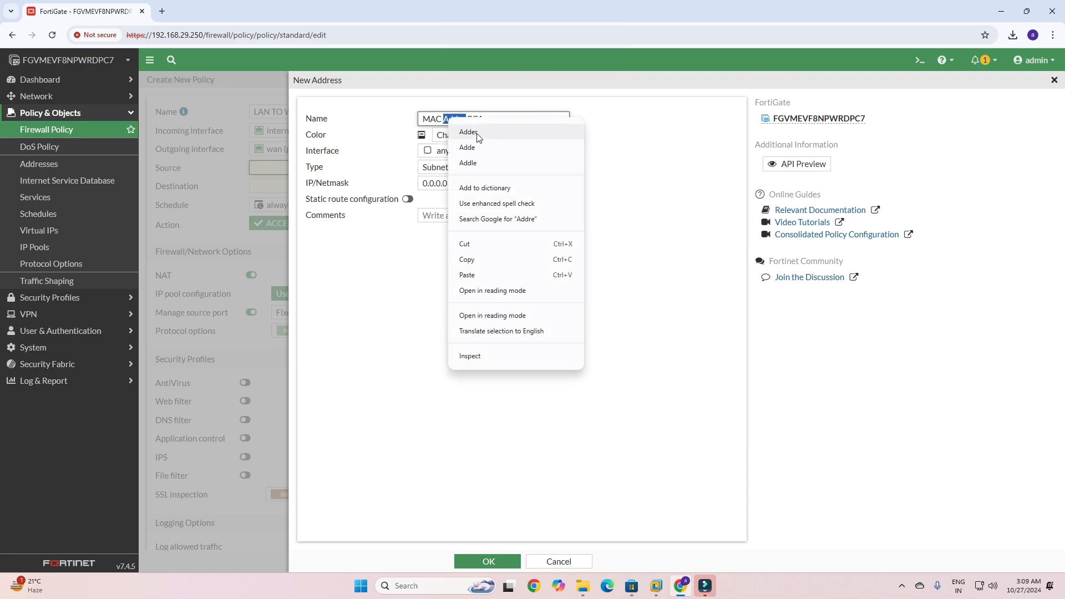
click(465, 131)
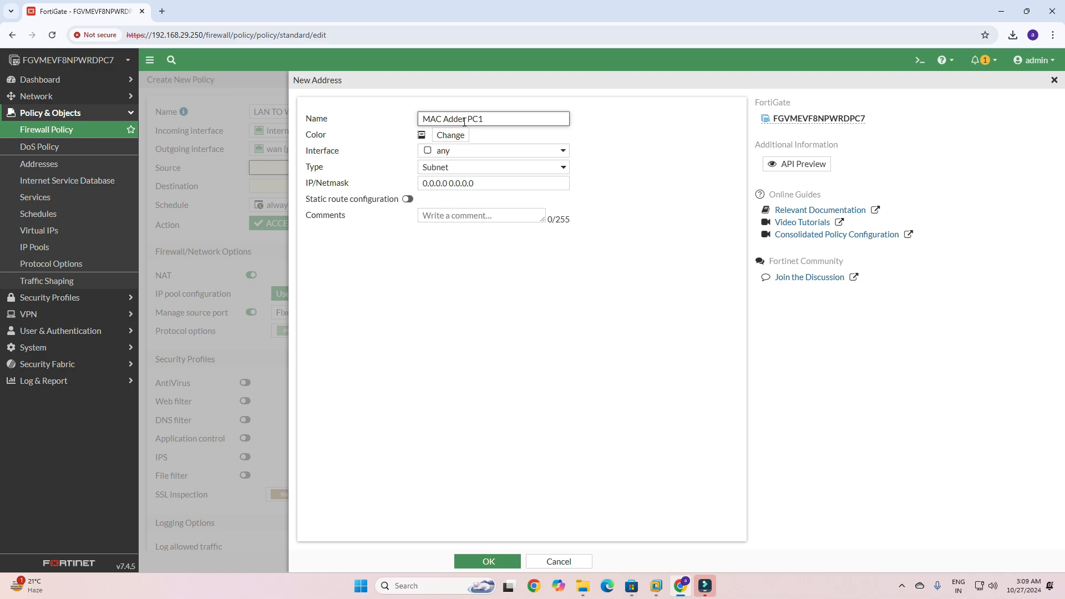
key(BackSpace)
key(BackSpace)
key(BackSpace)
key(BackSpace)
key(Caps_Lock)
text(a)
key(Caps_Lock)
text(DDRESS)
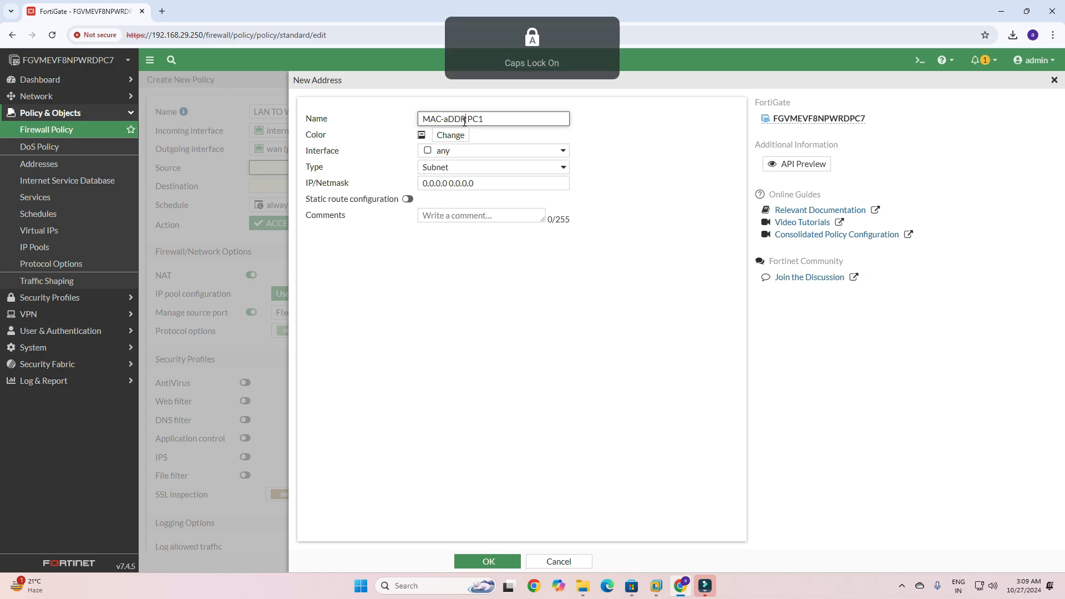
key(BackSpace)
key(BackSpace)
key(BackSpace)
key(BackSpace)
key(BackSpace)
key(BackSpace)
key(BackSpace)
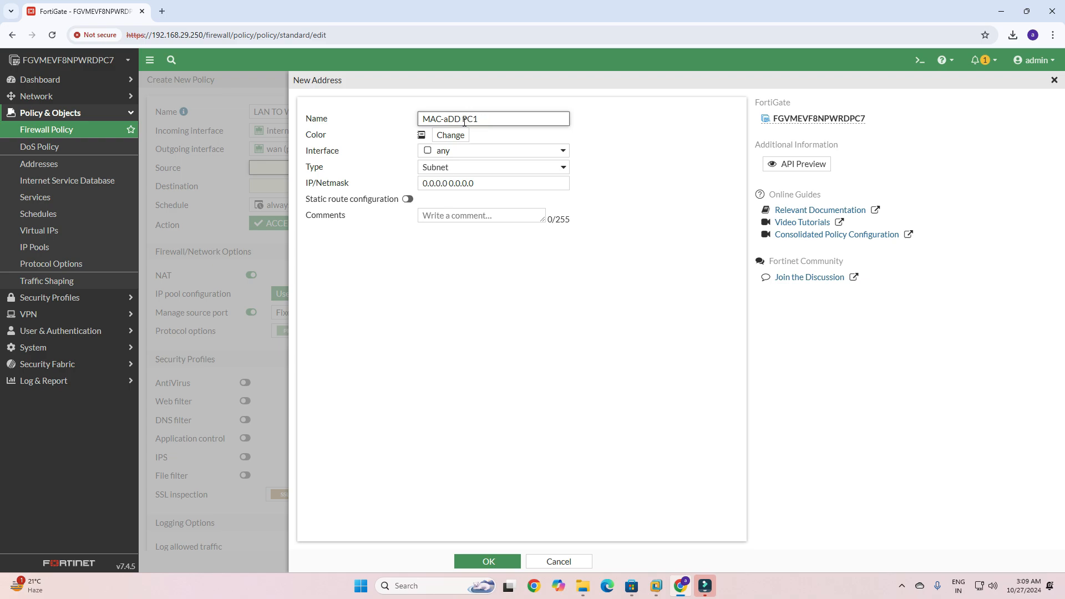
key(Caps_Lock)
text(A)
key(Caps_Lock)
text(ddress)
- Assign the address object to the internal (port2) interface and set its type to Device (MAC Address)
click(462, 155)
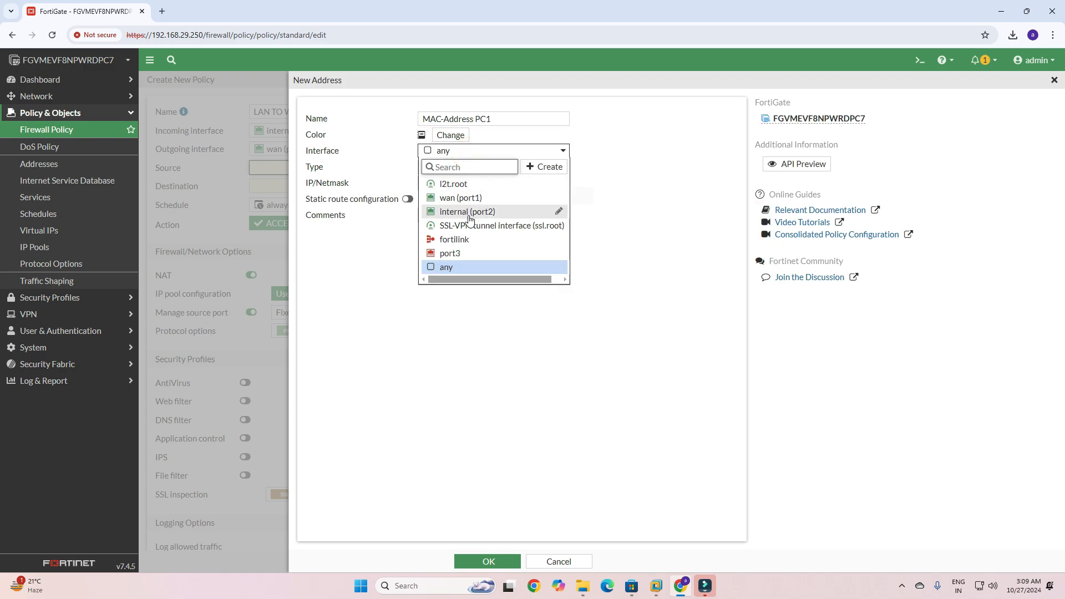
click(470, 218)
click(451, 168)
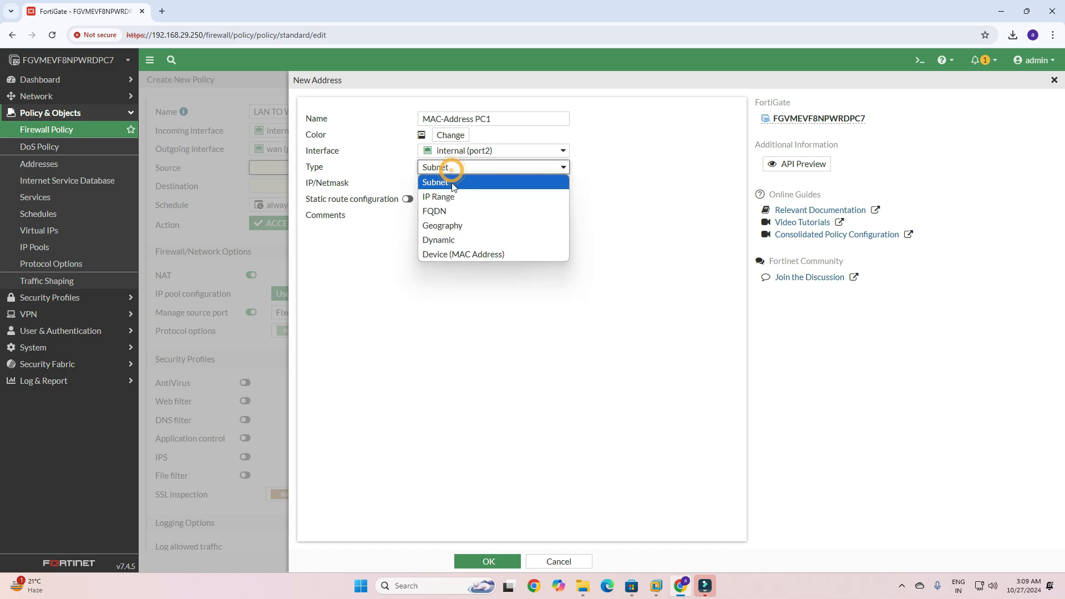
click(458, 255)
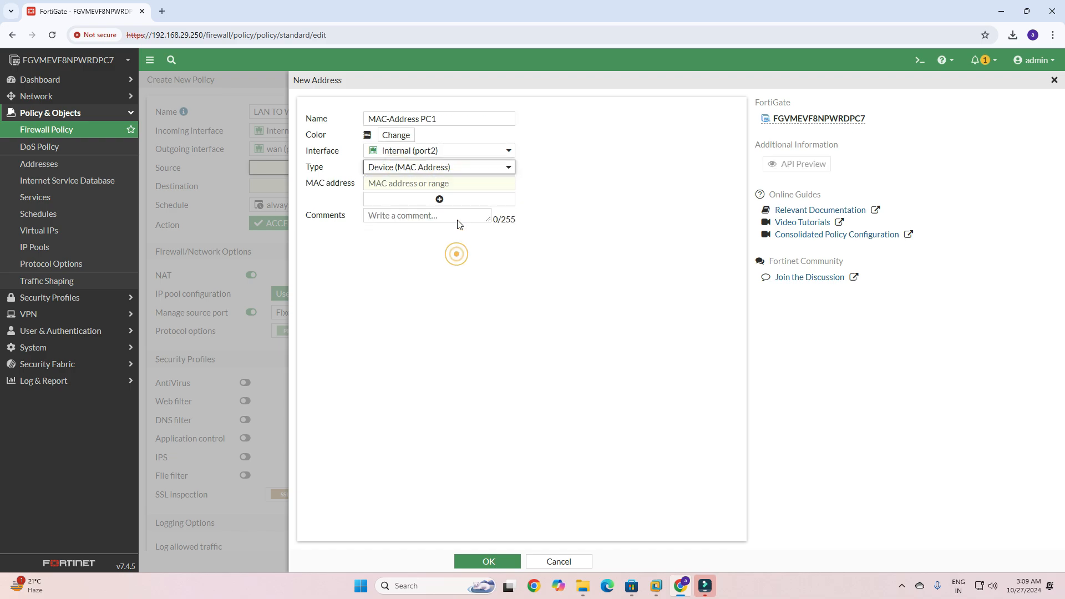
click(412, 185)
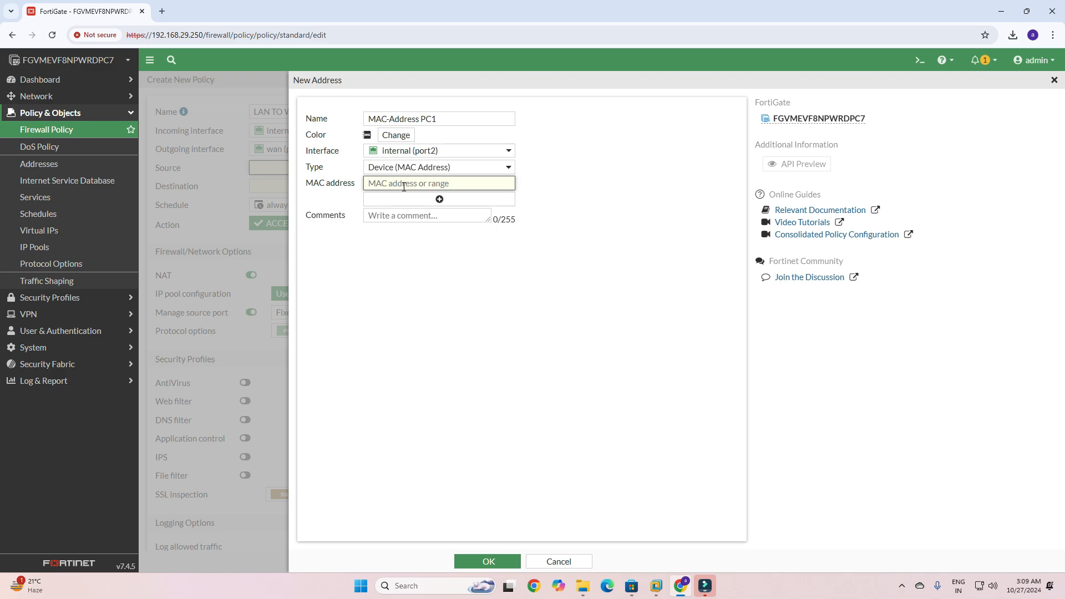
click(439, 199)
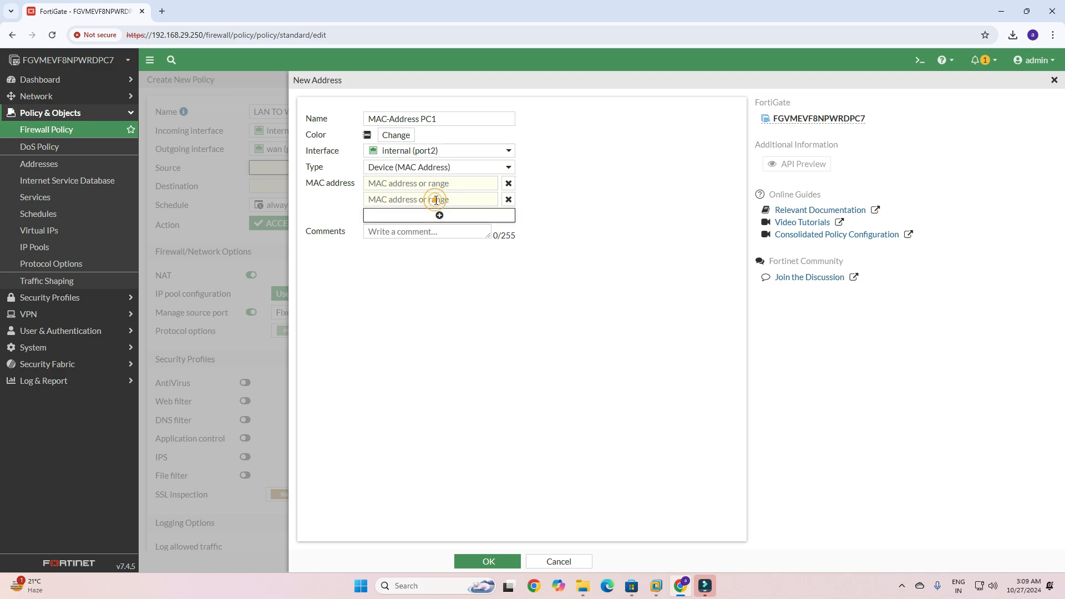
click(508, 200)
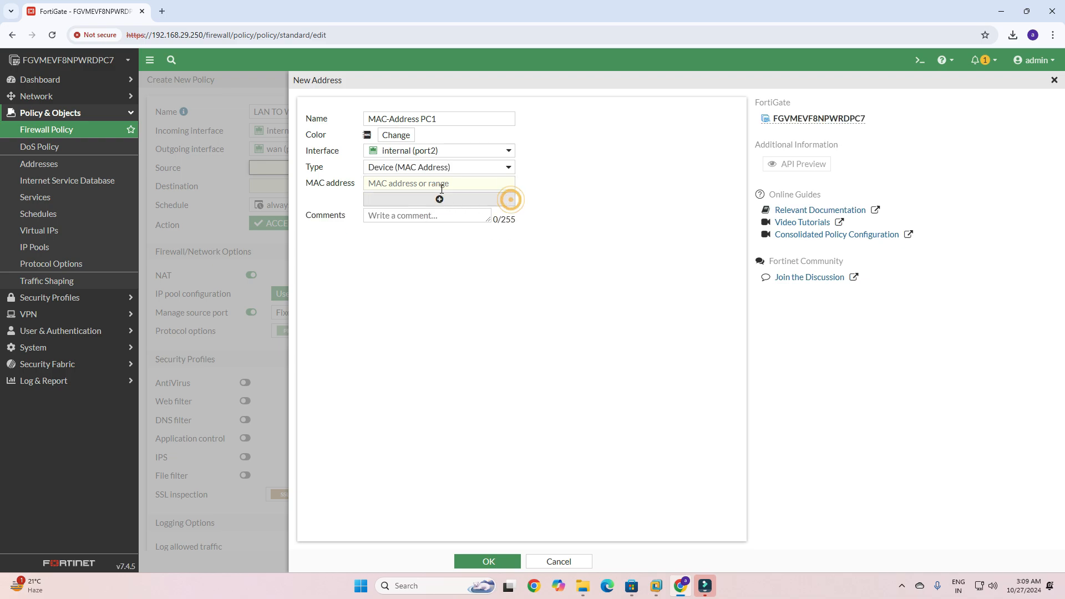
click(438, 183)
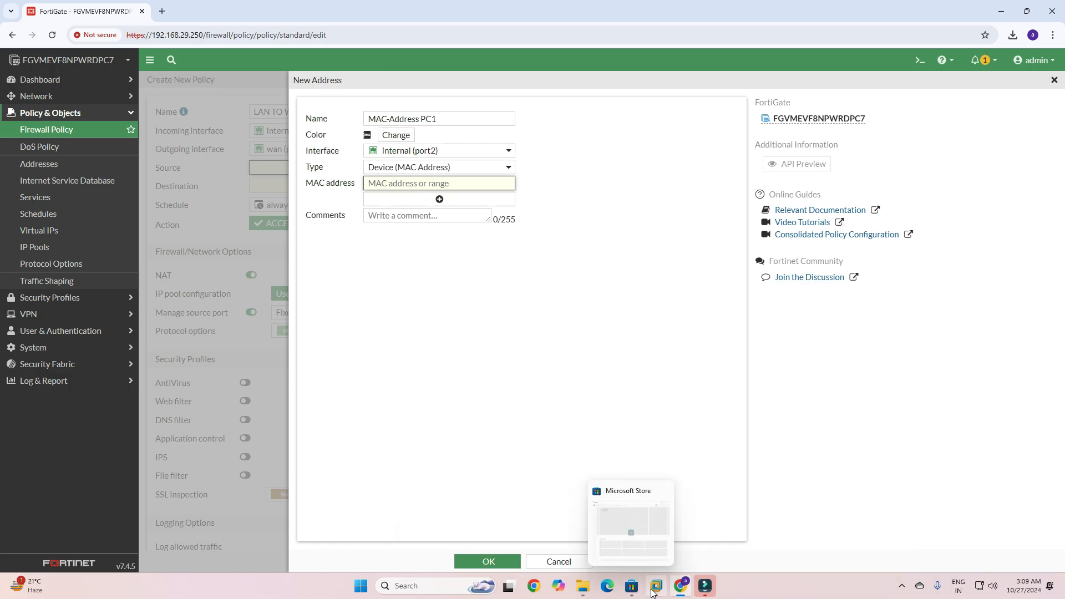
- Switch to the Windows 10 x64 virtual machine and open a second Command Prompt window beside the running ping
mouse_move(657, 586)
click(713, 516)
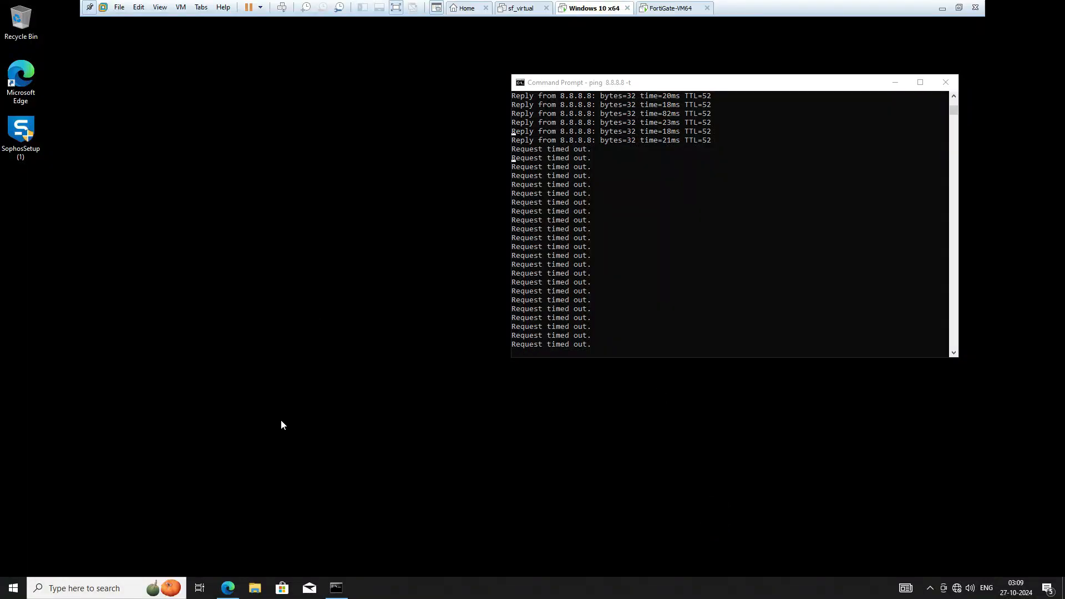
key(super)
text(cmd)
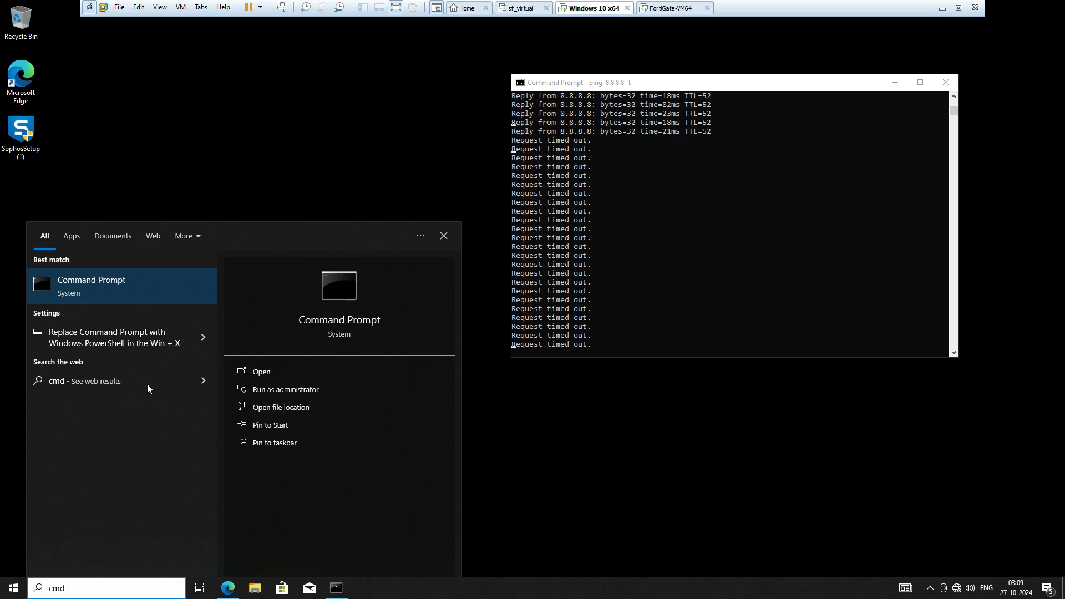
click(323, 158)
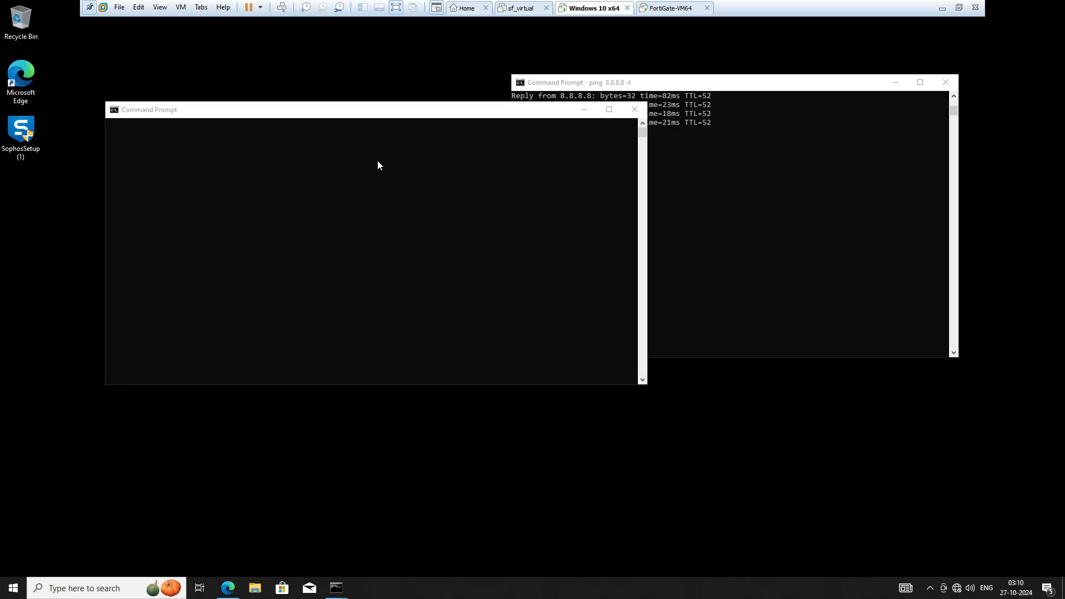
click(649, 123)
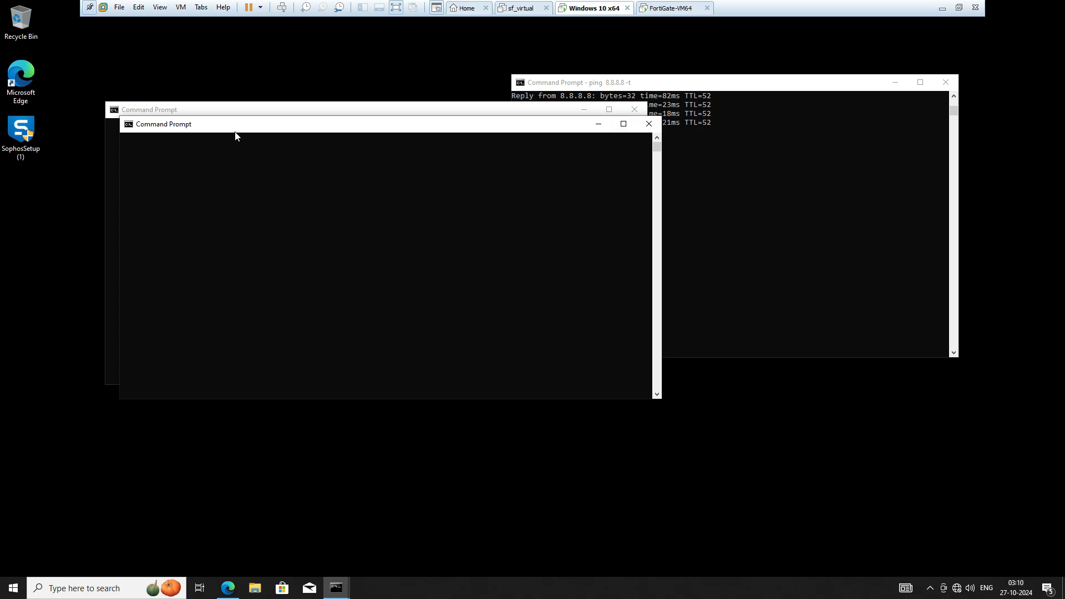
drag(249, 118, 197, 174)
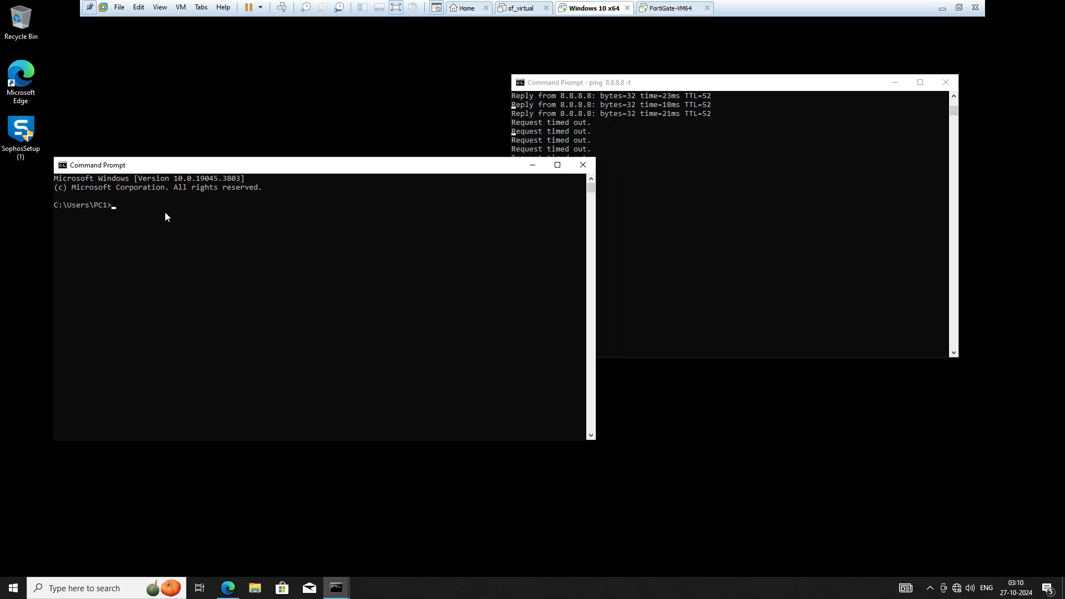
- Run getmac in the new Command Prompt and copy the PC's physical address
text(getmac)
key(Return)
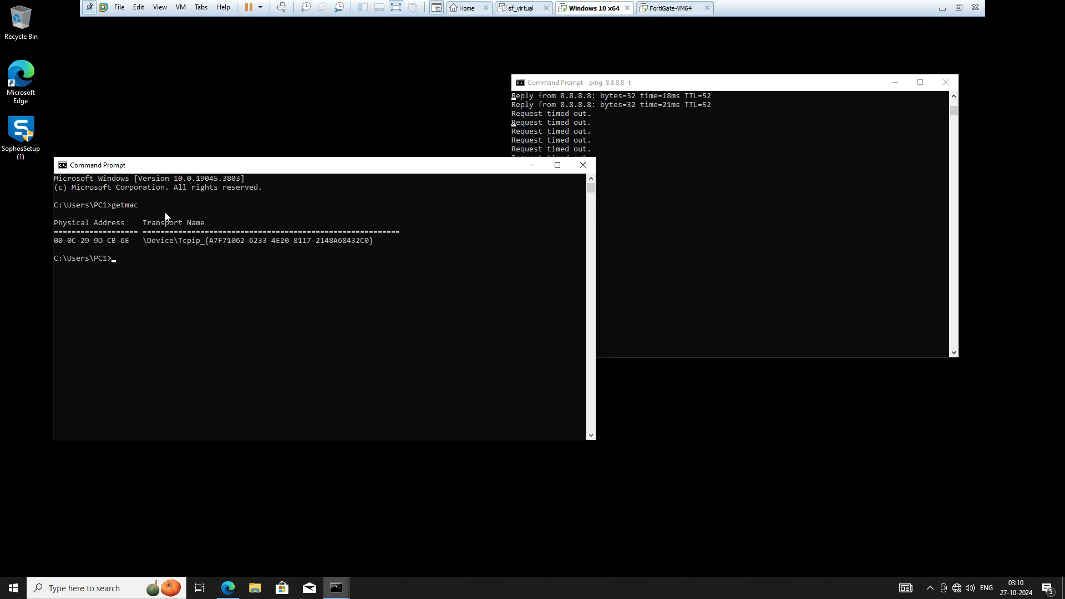
drag(130, 240, 76, 240)
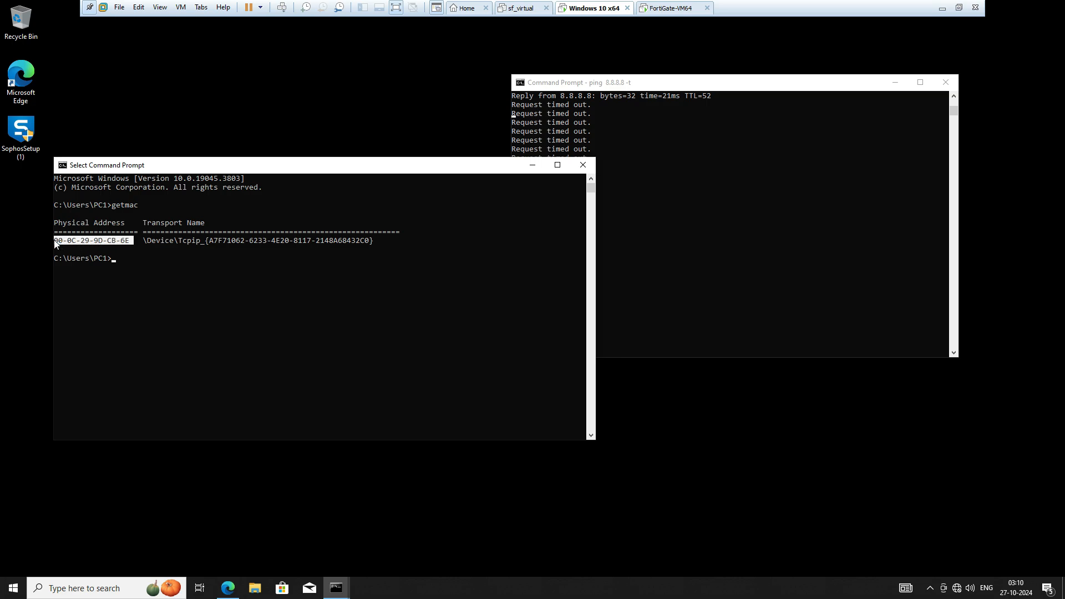
key(ctrl+c)
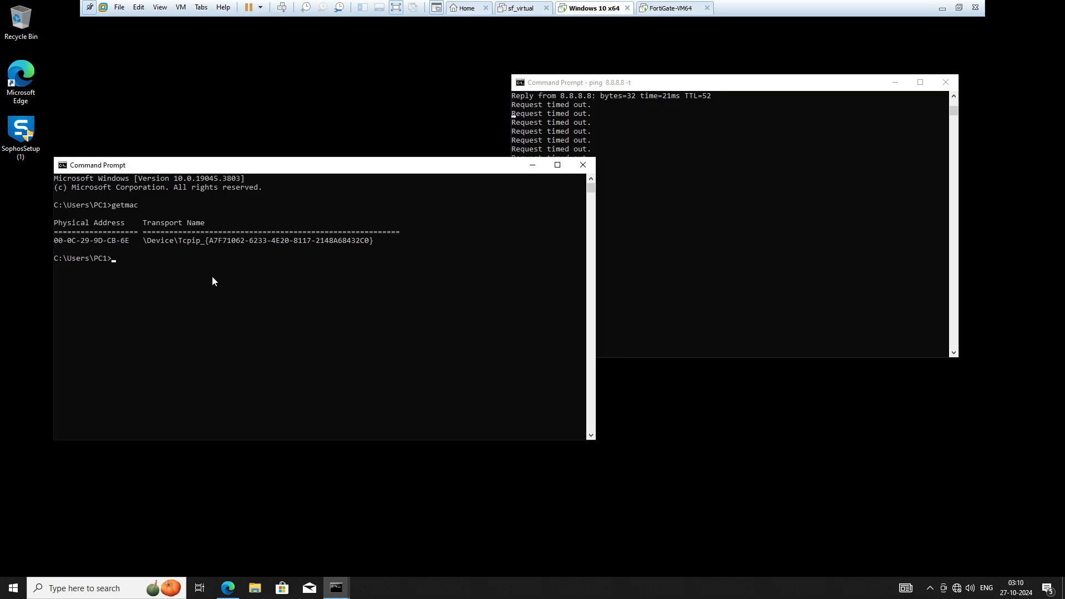
- Return to the FortiGate page and try to paste the copied hyphenated MAC address into the address object
click(939, 8)
key(ctrl+v)
click(441, 246)
click(435, 213)
click(419, 181)
triple_click(419, 181)
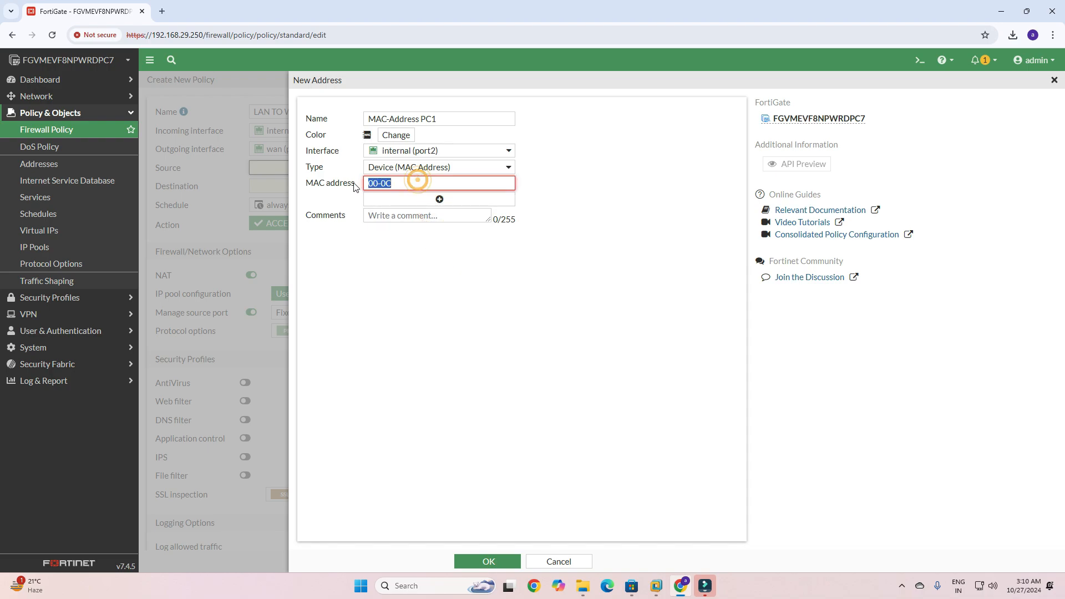
key(ctrl+v)
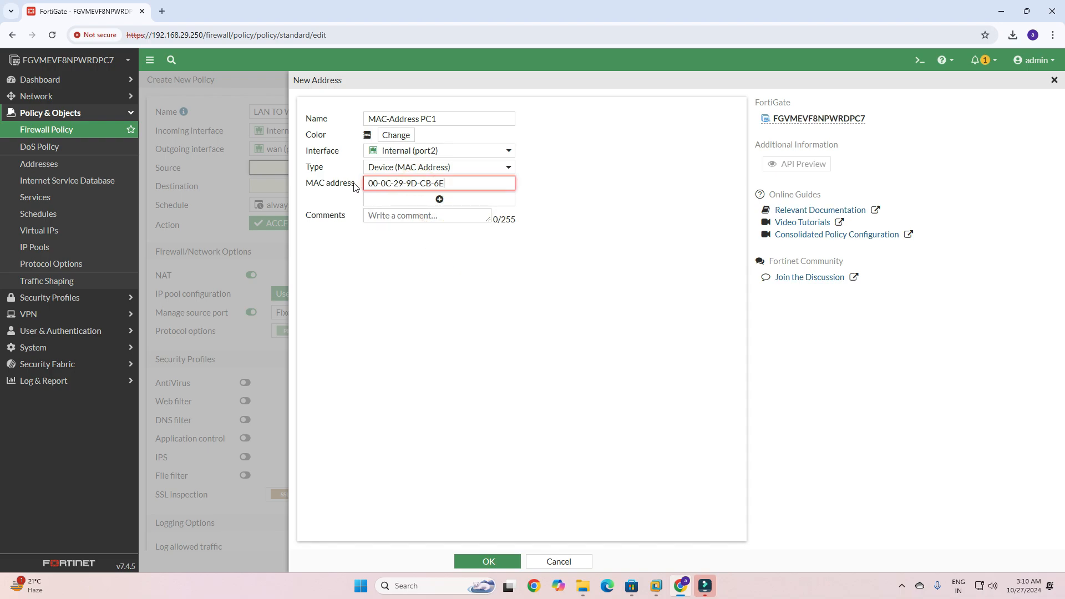
click(504, 251)
click(403, 186)
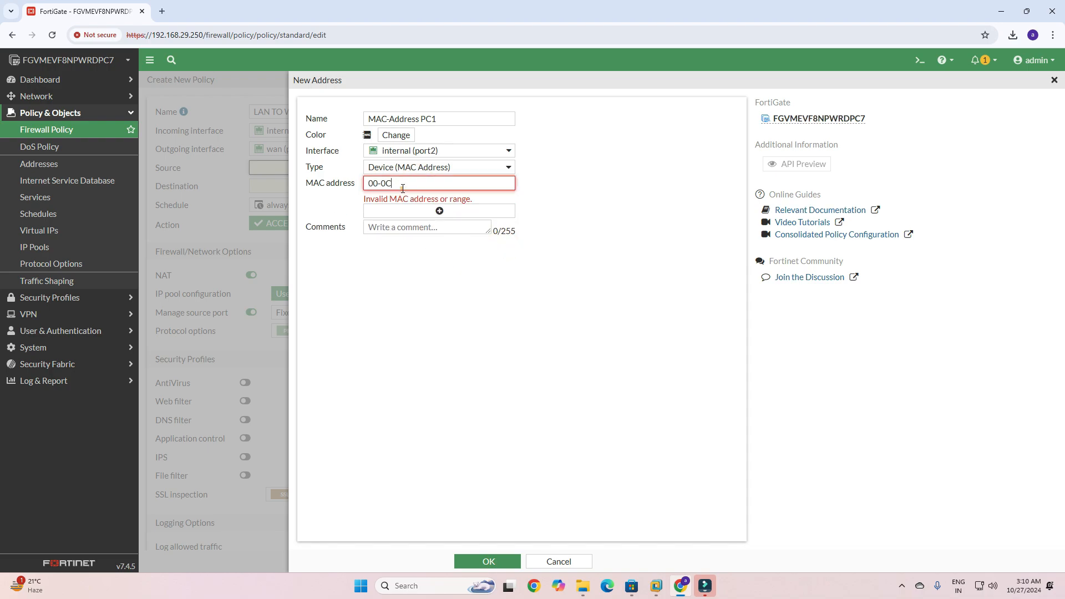
- Enter the object's MAC address as 00:0C:29:9D:CB:6E, replacing the hyphens of the pasted value with colons
key(ctrl+a)
key(ctrl+v)
click(381, 183)
key(BackSpace)
text(:)
key(Delete)
text(:)
key(BackSpace)
text(:)
key(Delete)
text(:)
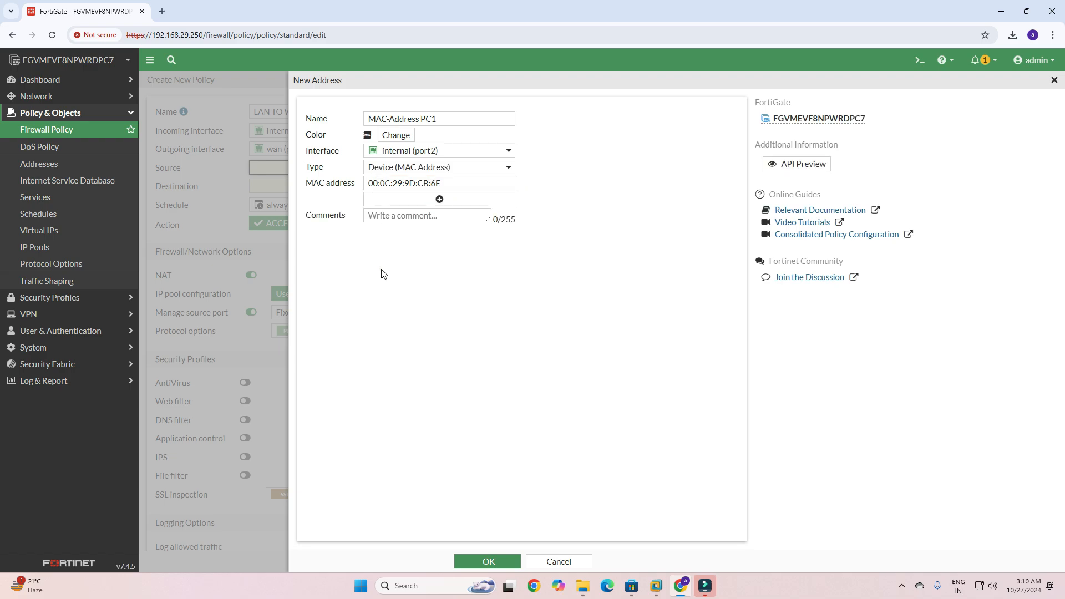
- Add a comment to the address object consisting of the PC owner's first name and "PC1"
click(413, 216)
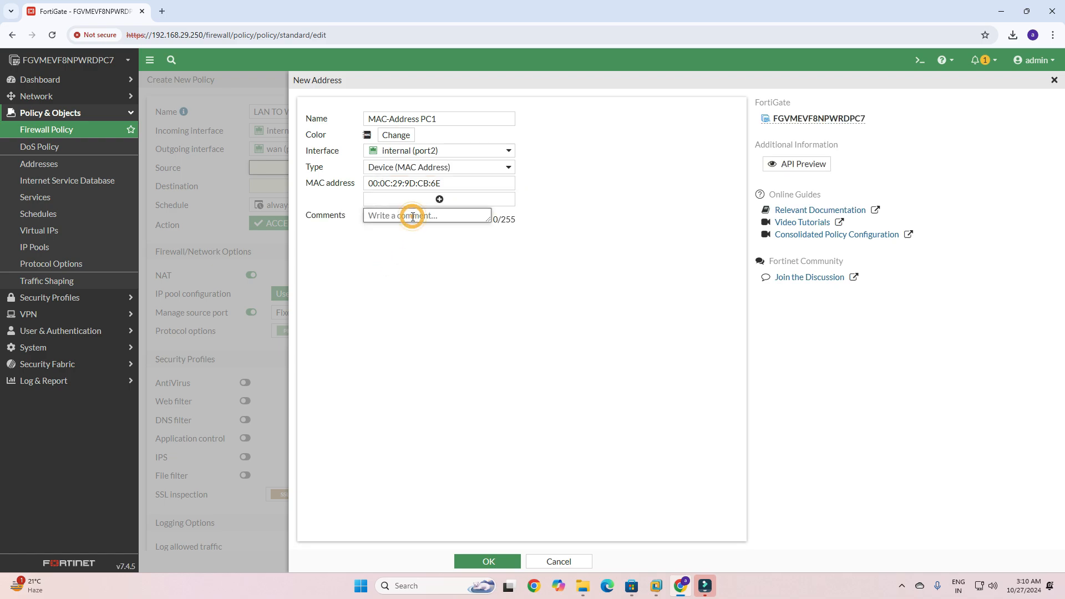
key(Caps_Lock)
text(A)
key(Caps_Lock)
text(vinash)
key(Caps_Lock)
text(PC1)
- Save the new address object and use MAC-Address PC1 as the policy's source
click(488, 562)
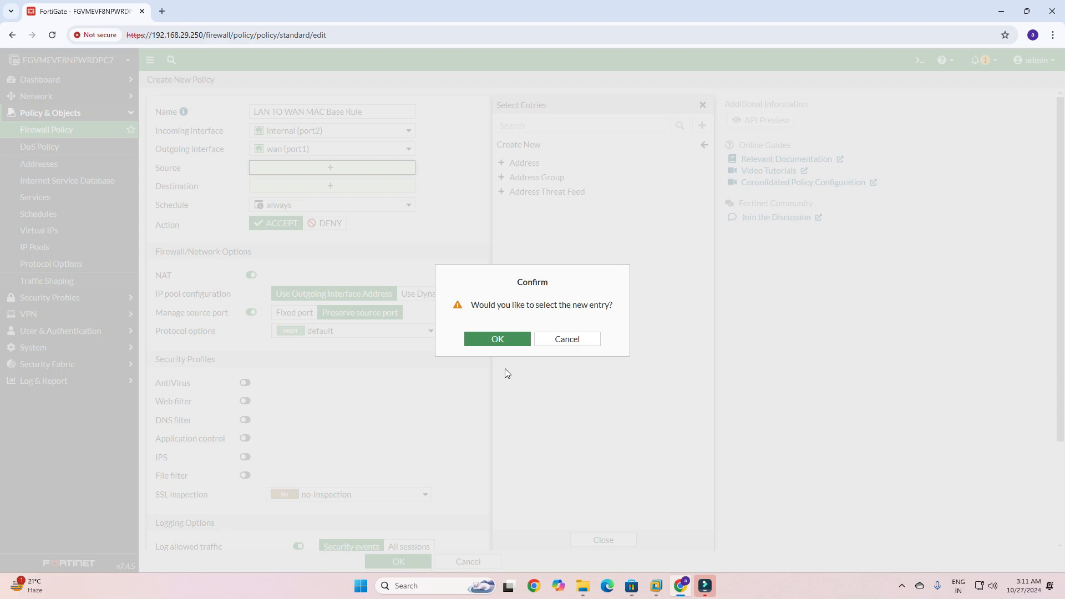
click(513, 333)
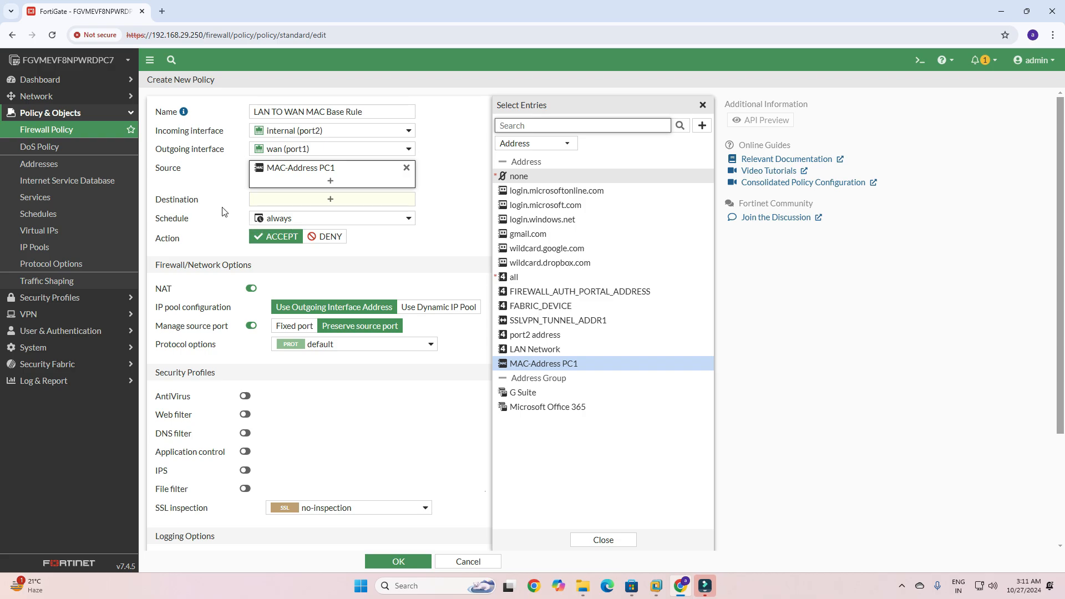
mouse_move(527, 183)
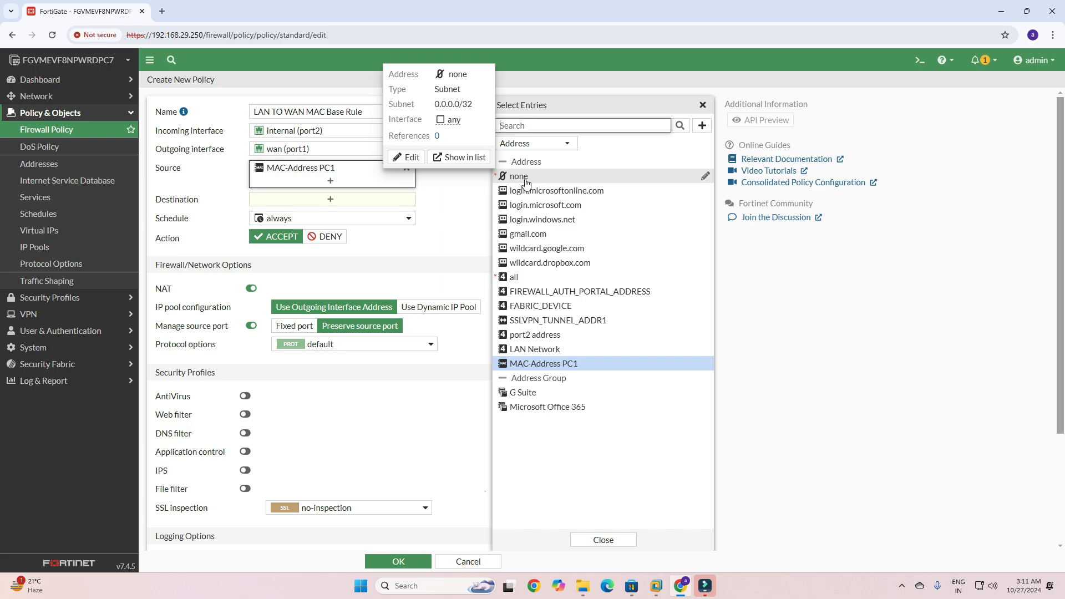
click(527, 182)
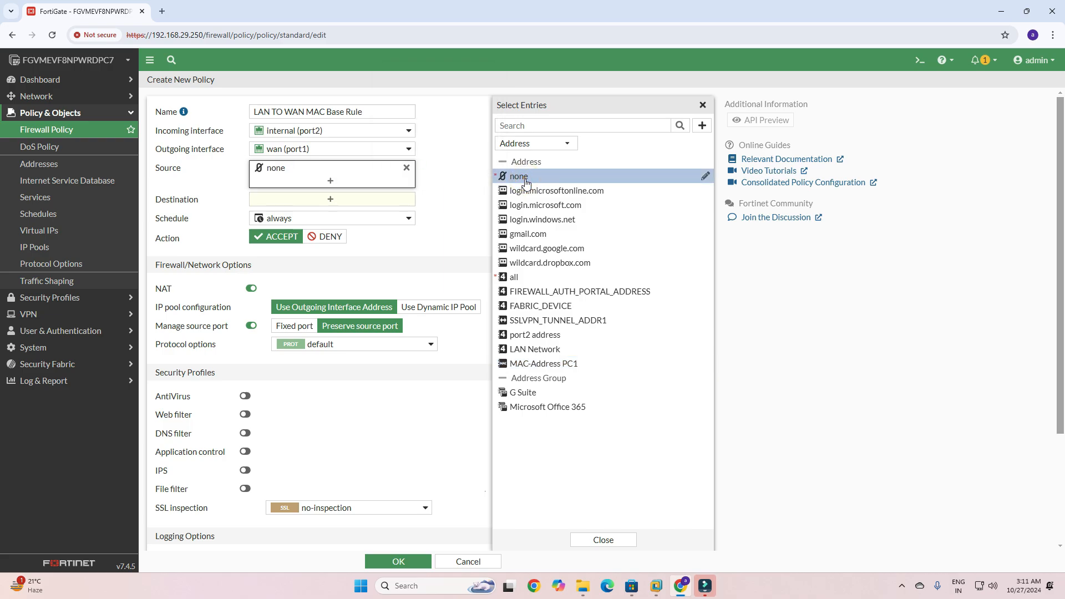
click(552, 364)
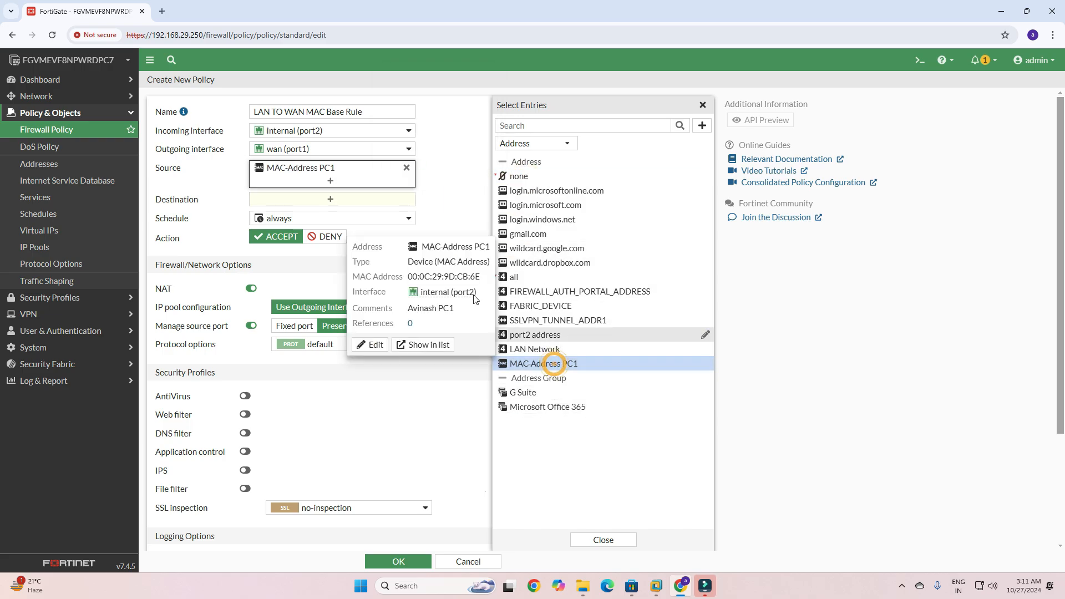
click(455, 198)
- Set the policy's destination to all and its service to ALL
click(330, 199)
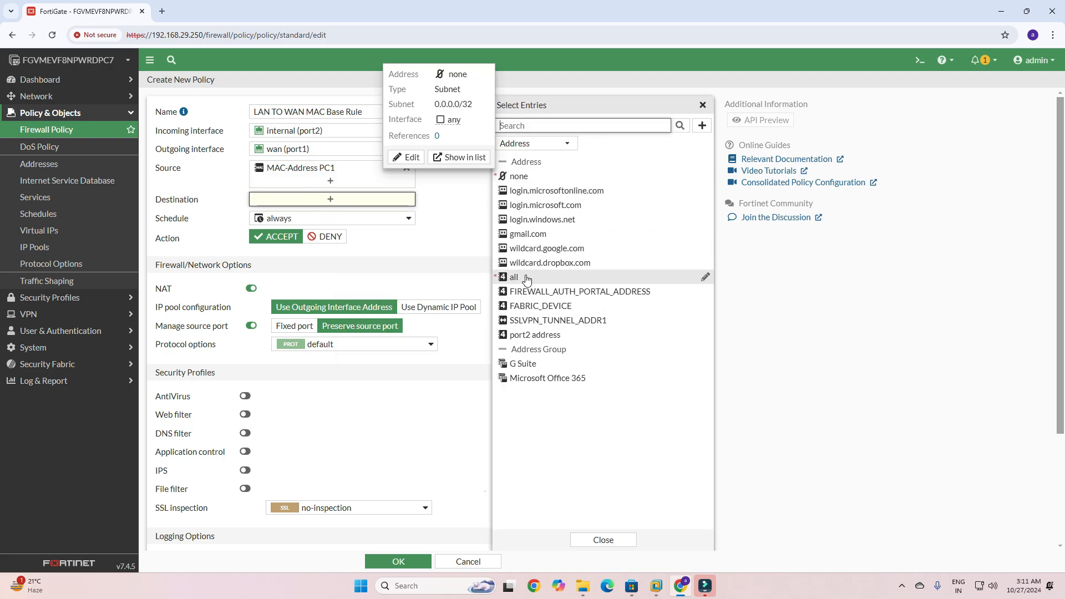
click(526, 279)
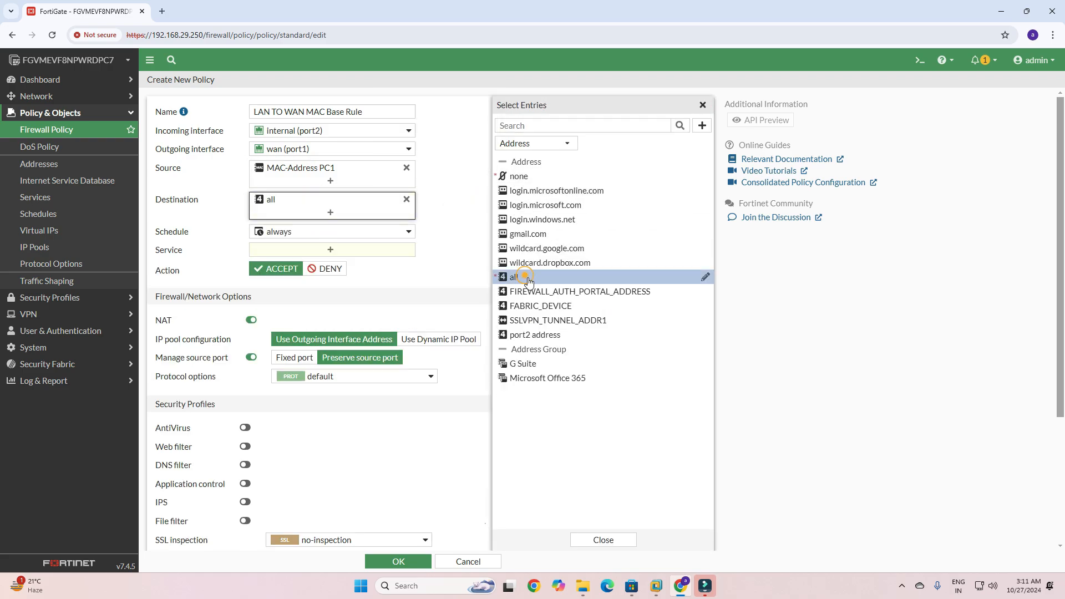
click(458, 284)
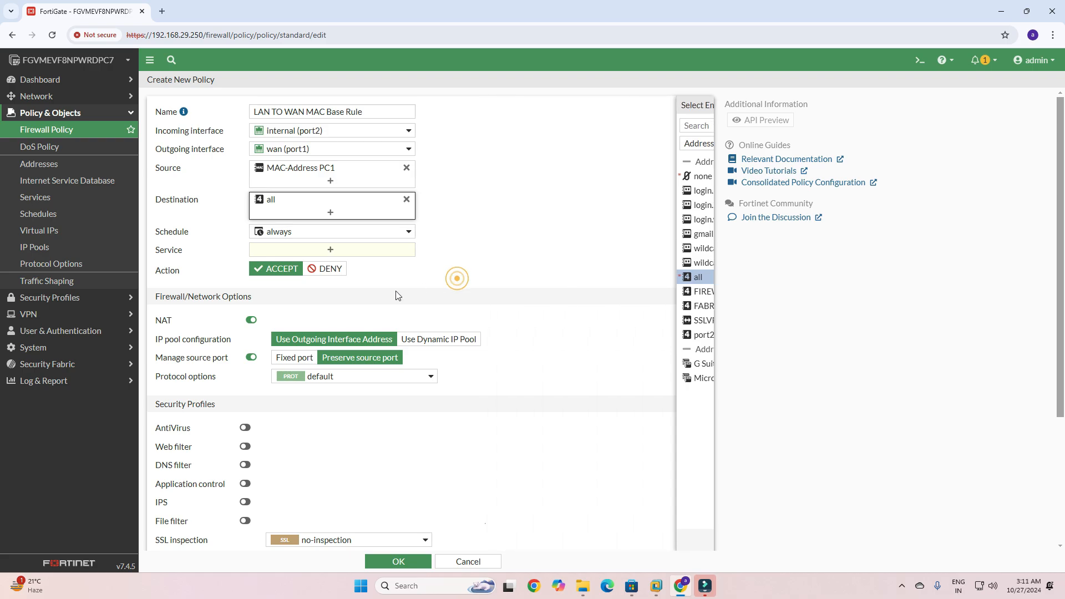
click(332, 250)
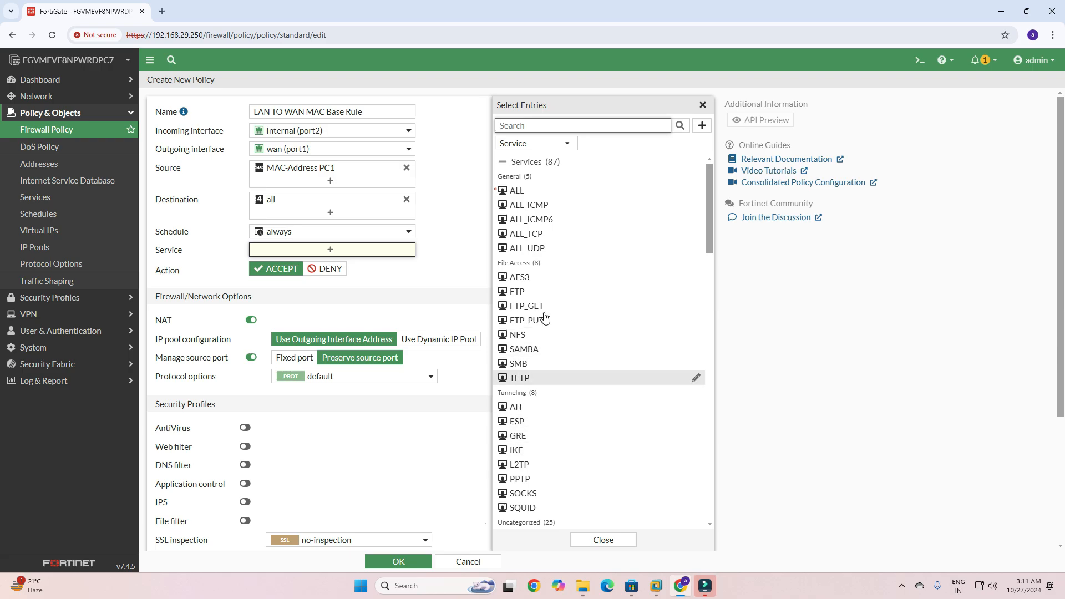
click(509, 192)
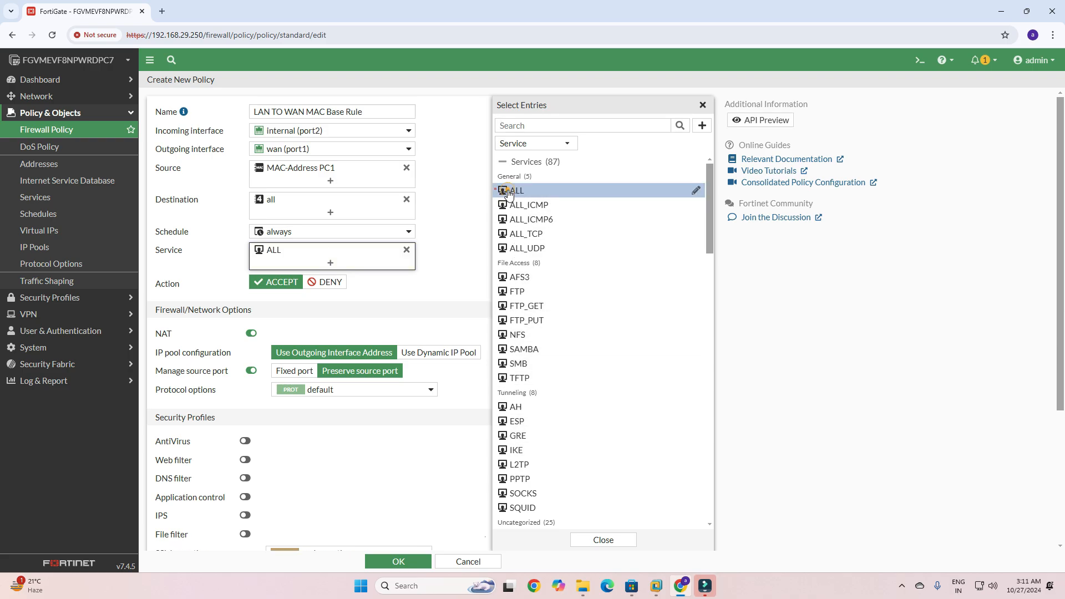
click(442, 286)
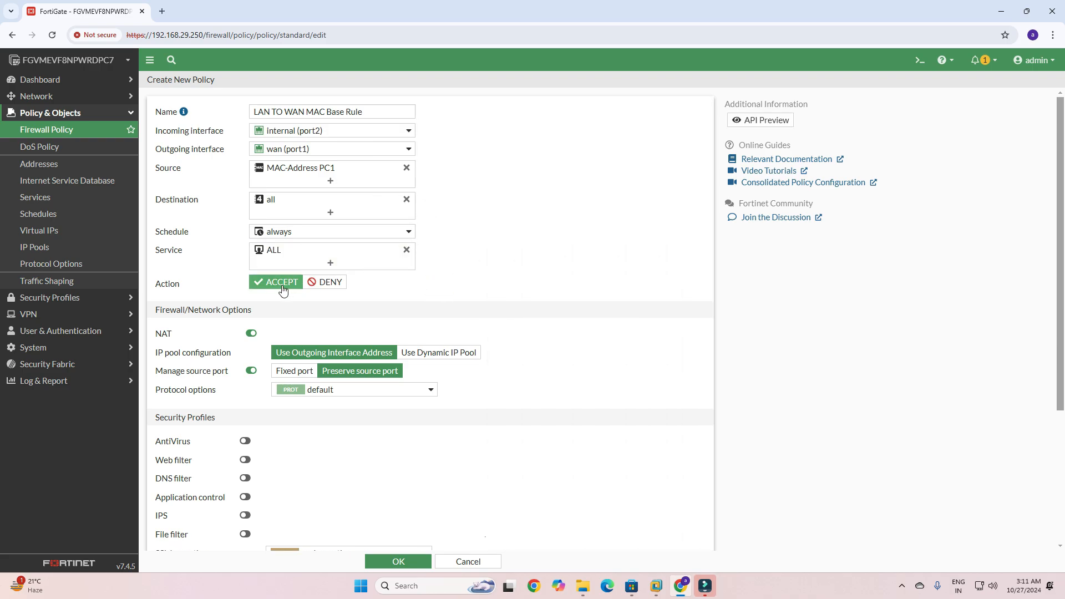
- Enable the AntiVirus, web filter, DNS filter, application control, IPS and file filter profiles with their default settings
scroll(285, 337, down, 2)
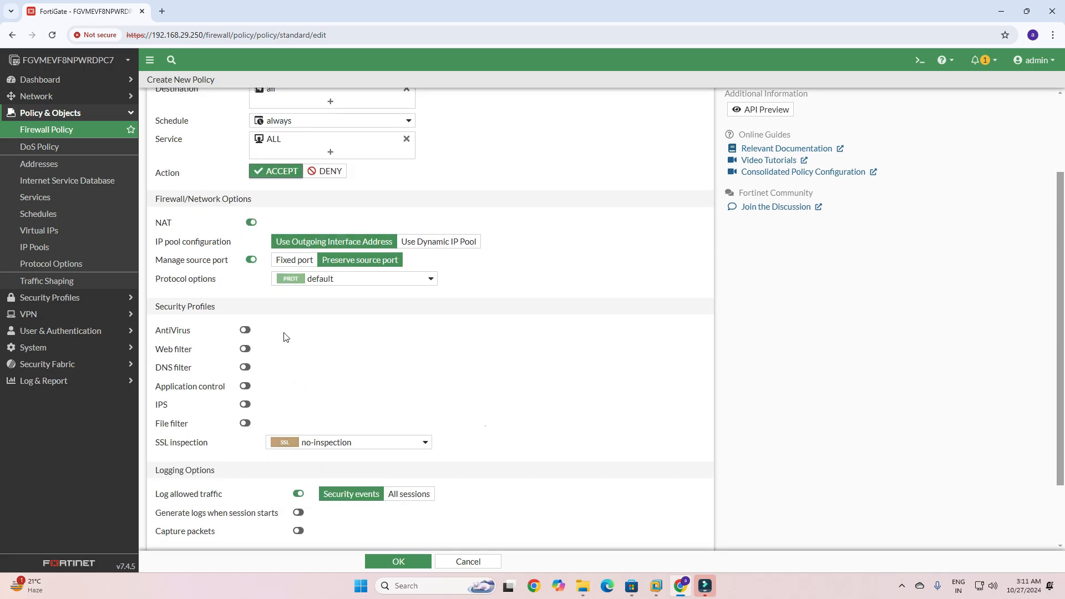
click(245, 330)
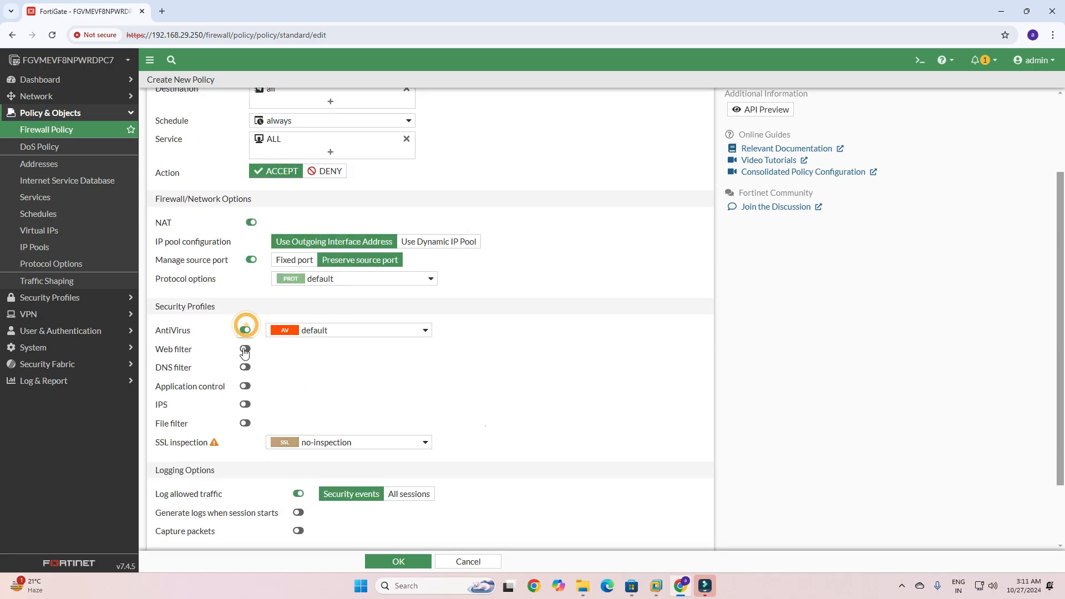
click(245, 349)
click(244, 367)
click(245, 386)
click(244, 404)
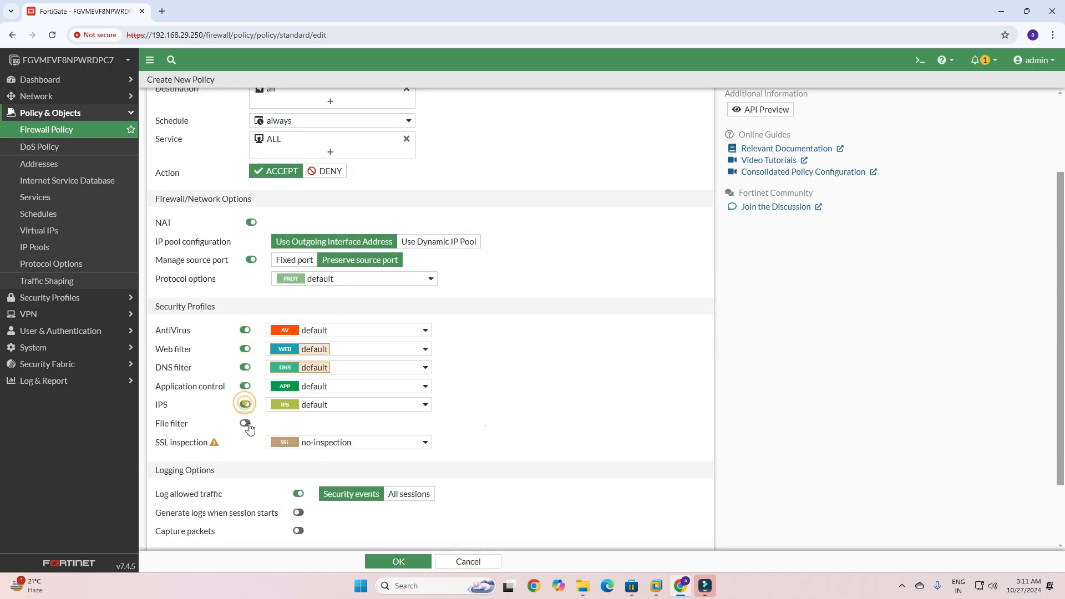
click(245, 424)
scroll(395, 440, down, 2)
click(371, 362)
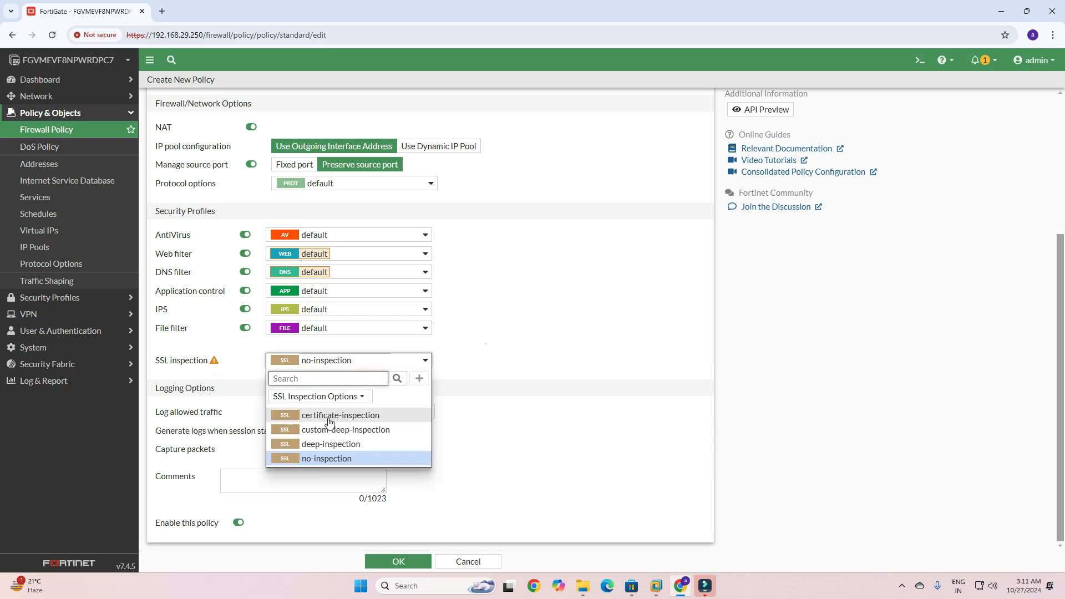
click(489, 359)
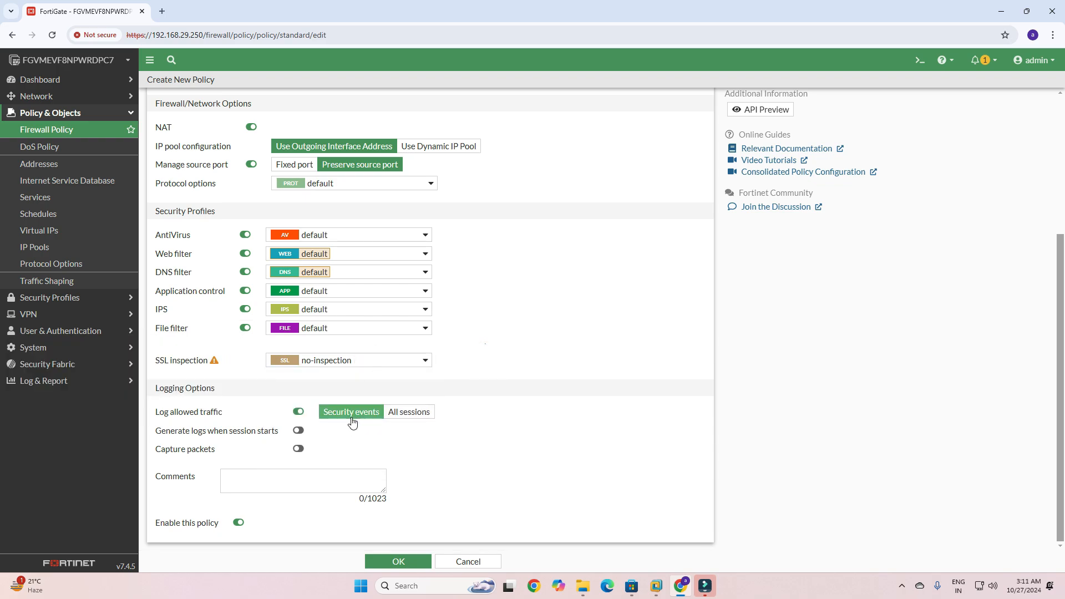
- Enable packet capture and log generation at session start, and log allowed traffic for all sessions
click(299, 448)
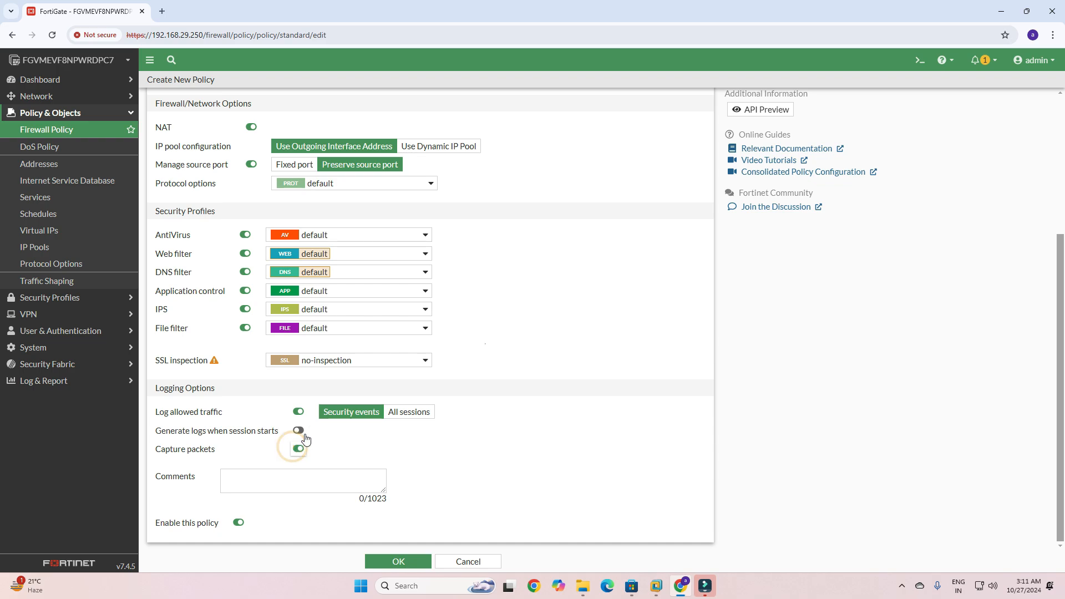
click(298, 431)
click(402, 412)
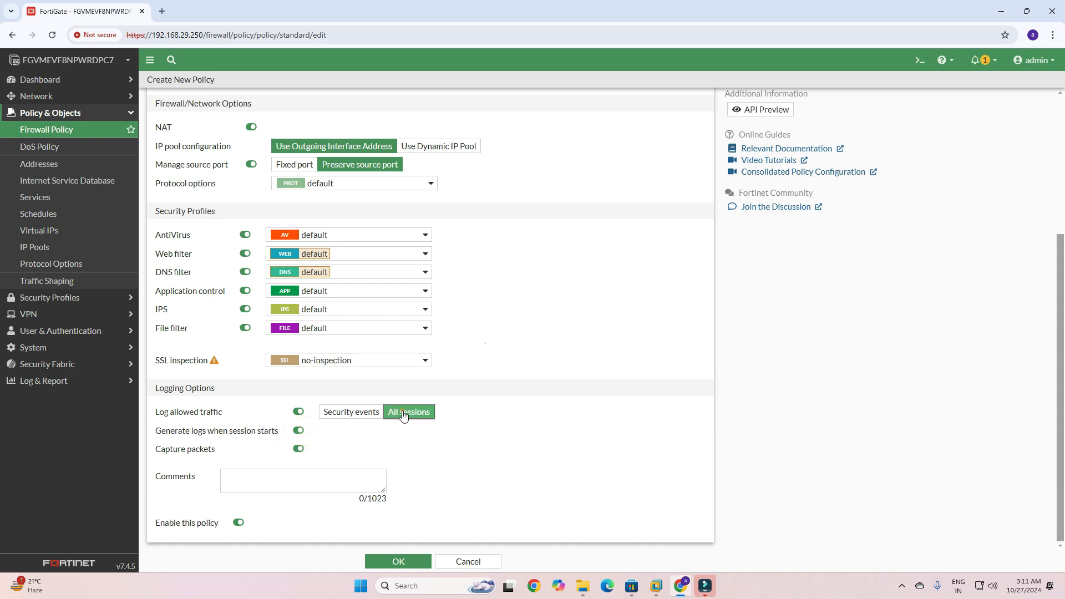
- Add the comment Test Policy to the new firewall policy
click(266, 483)
text(t)
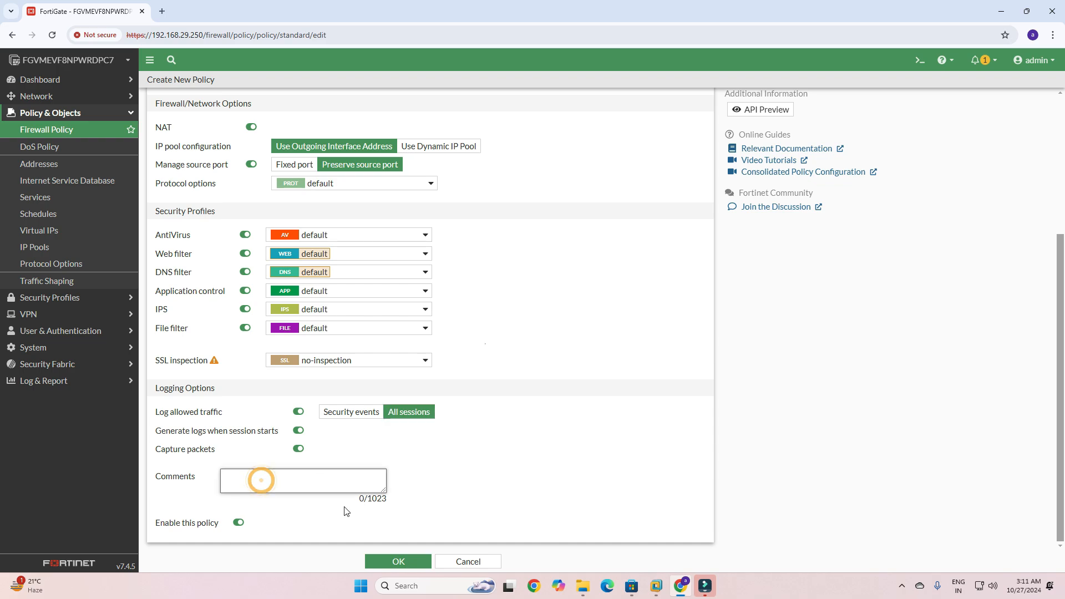
key(Caps_Lock)
text(EST )
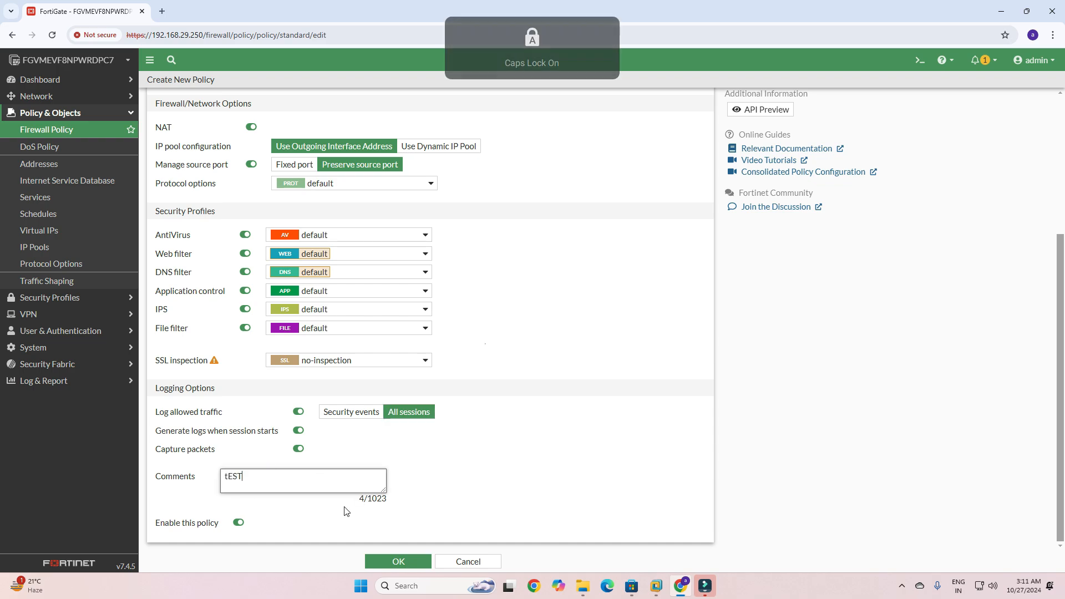
text(T)
key(Caps_Lock)
text(est Policy)
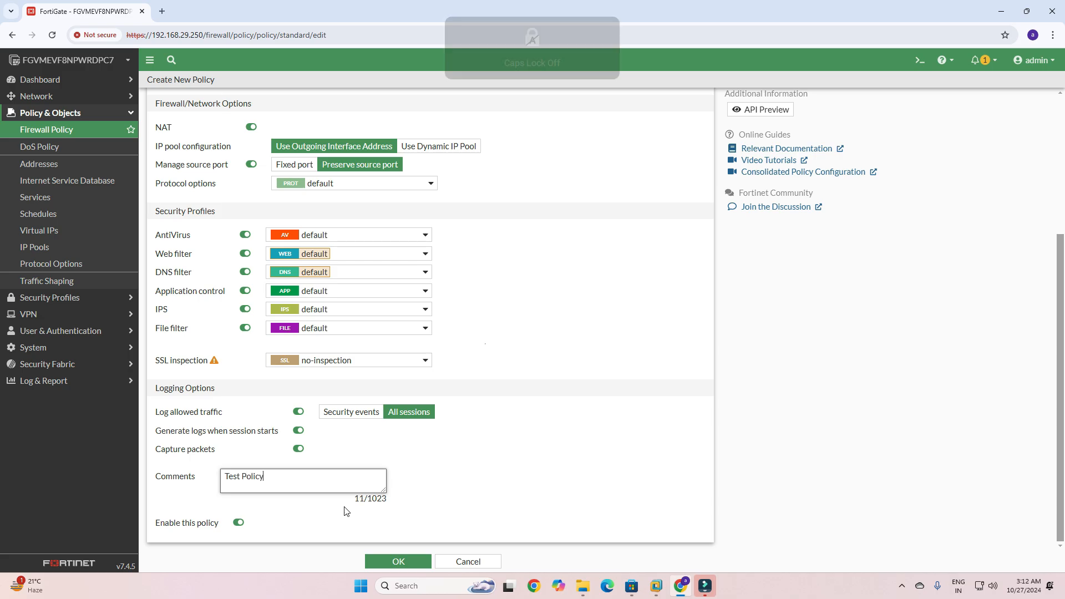
- Save the policy, accepting that SSL inspection stays on the no-inspection profile
click(414, 562)
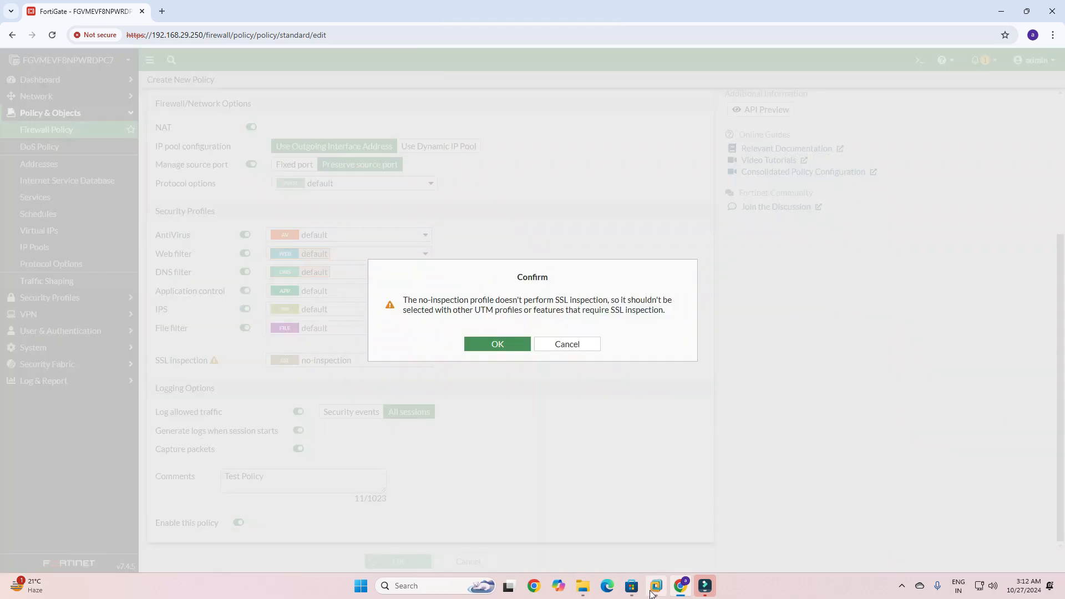
click(653, 587)
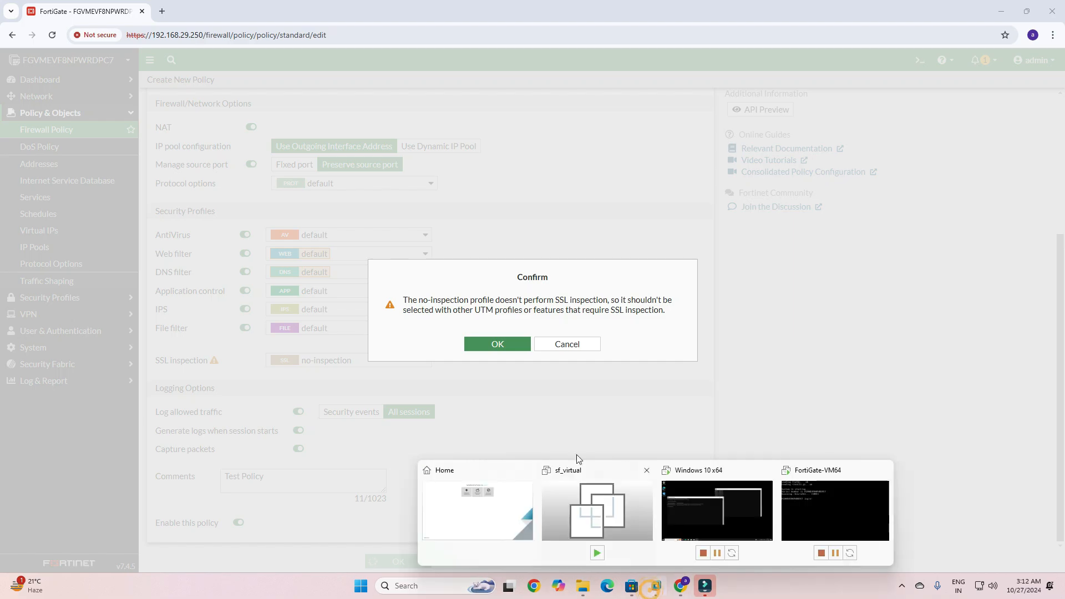
click(498, 344)
click(497, 354)
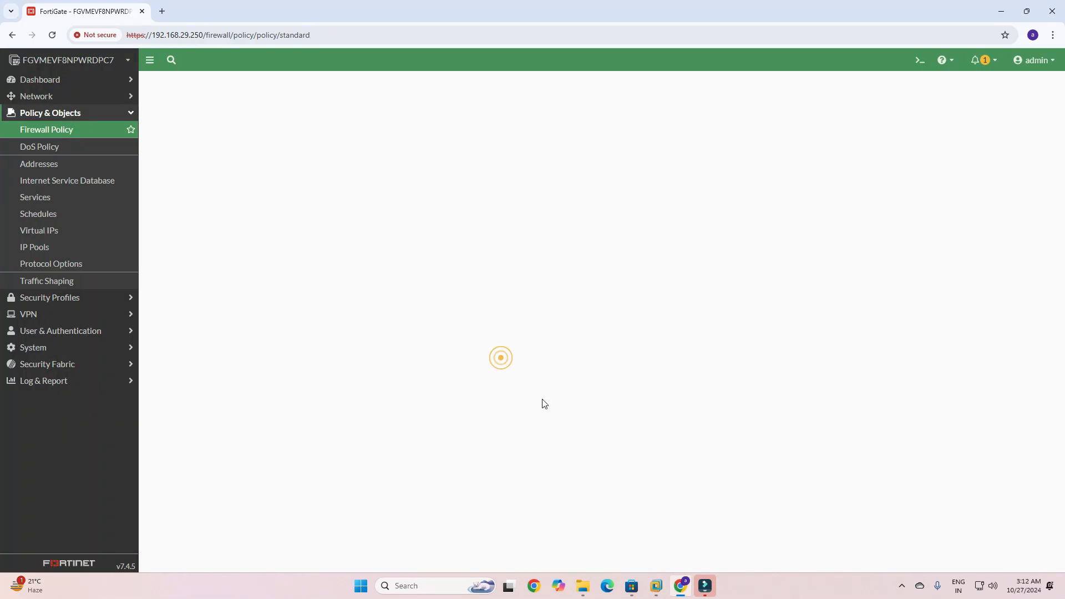
- Switch to the Windows 10 x64 virtual machine and check the continuous ping to 8.8.8.8
mouse_move(657, 587)
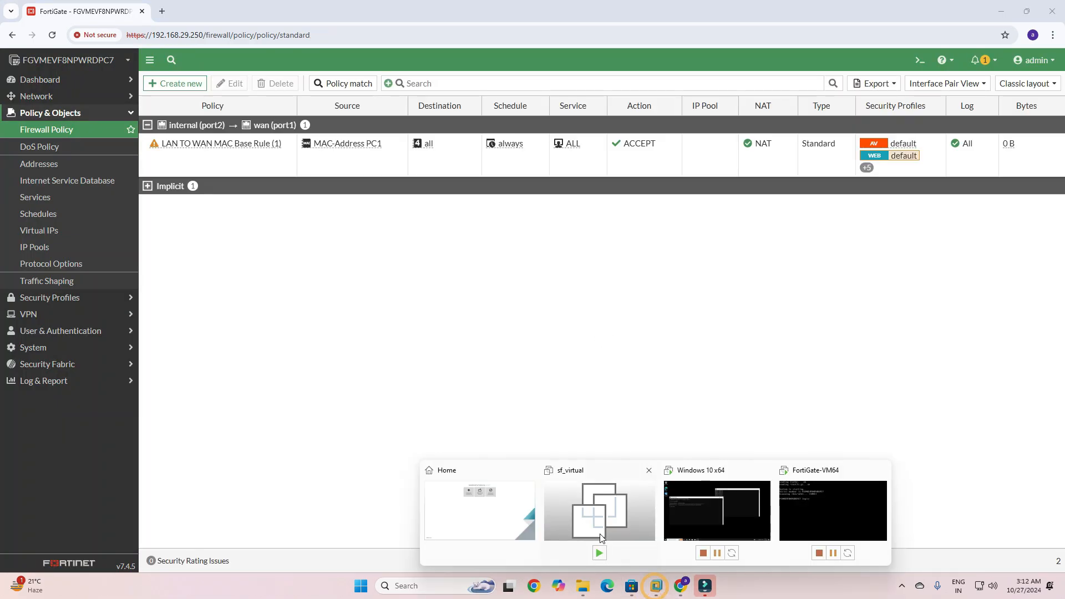
click(695, 513)
click(669, 85)
drag(669, 86, 763, 83)
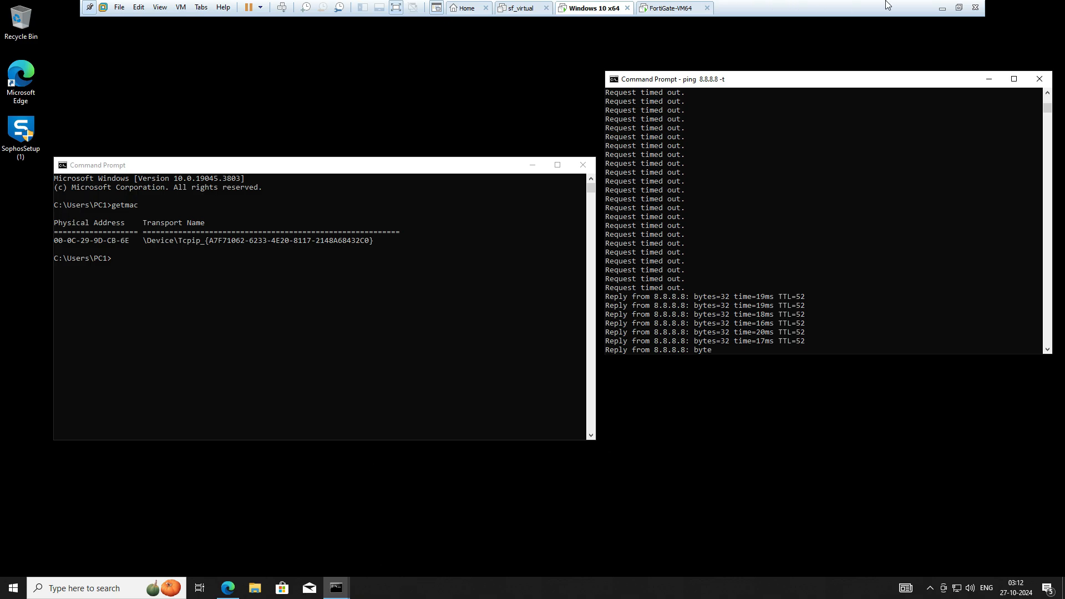
- Return to the FortiGate policy list, refresh it and view the traffic statistics of LAN TO WAN MAC Base Rule
click(944, 6)
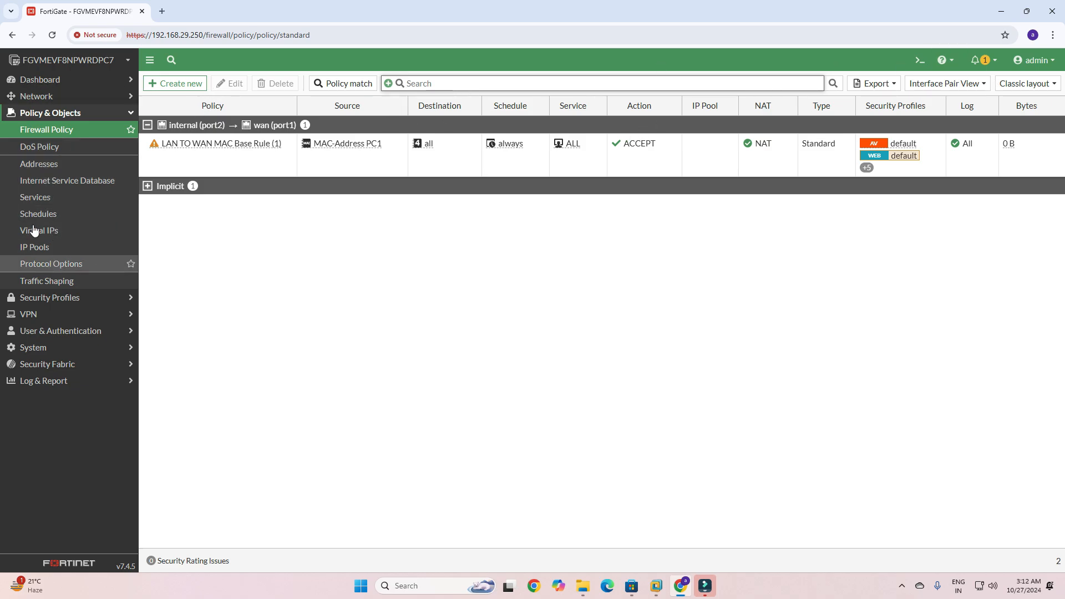
key(F5)
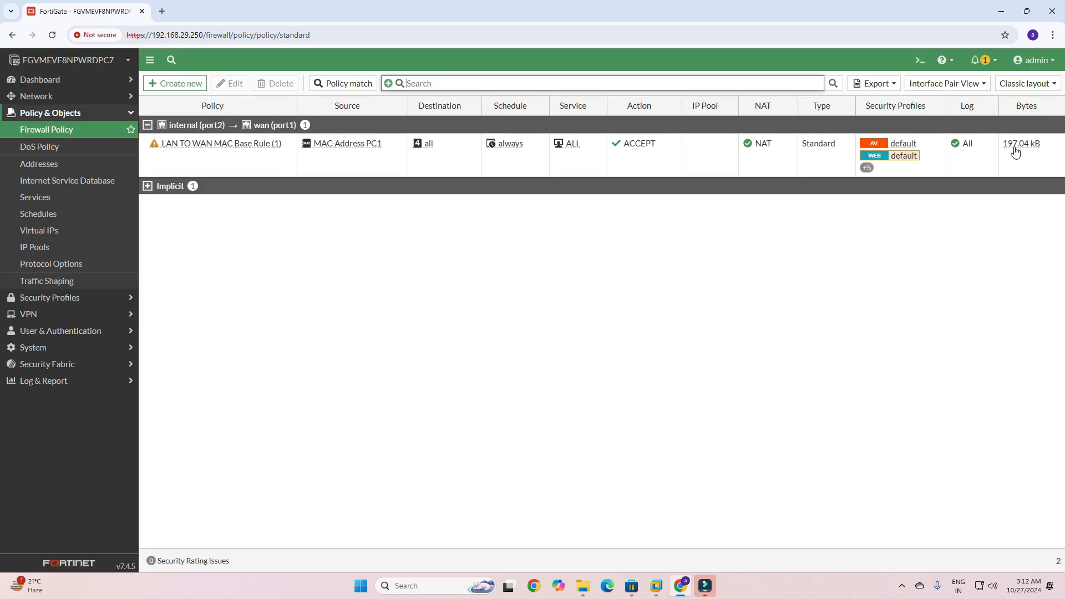
mouse_move(1016, 152)
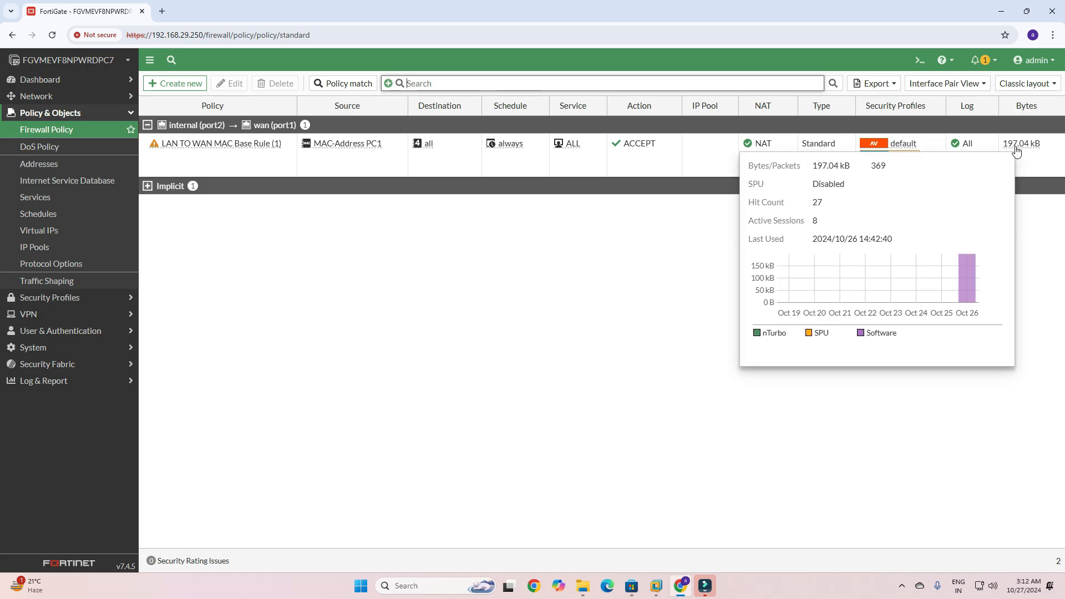
- Go back to the Windows 10 x64 virtual machine and try to open google.com in Microsoft Edge
click(1003, 11)
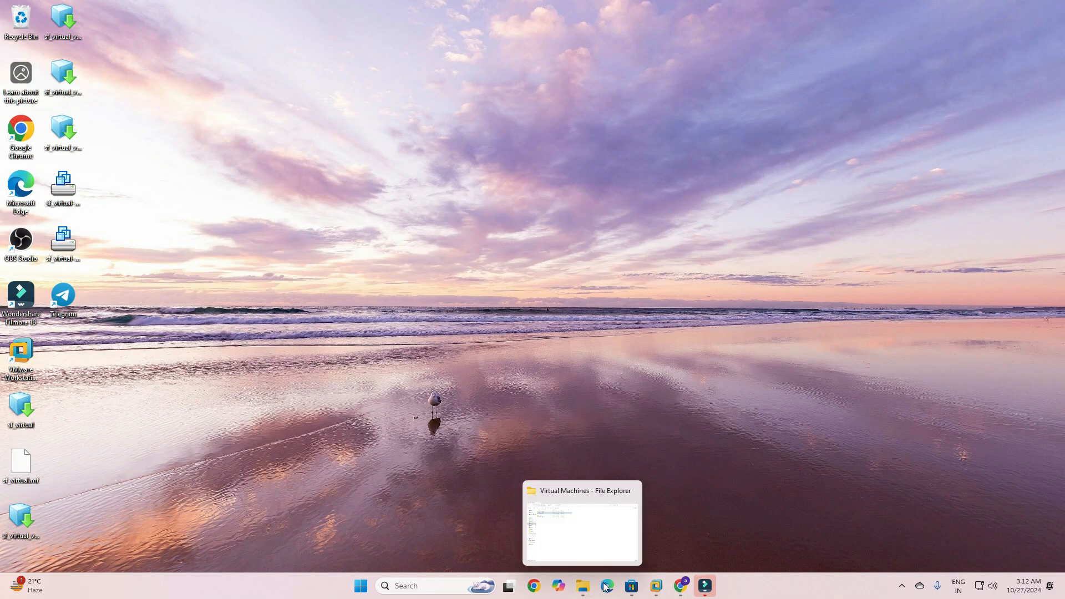
mouse_move(654, 589)
click(742, 482)
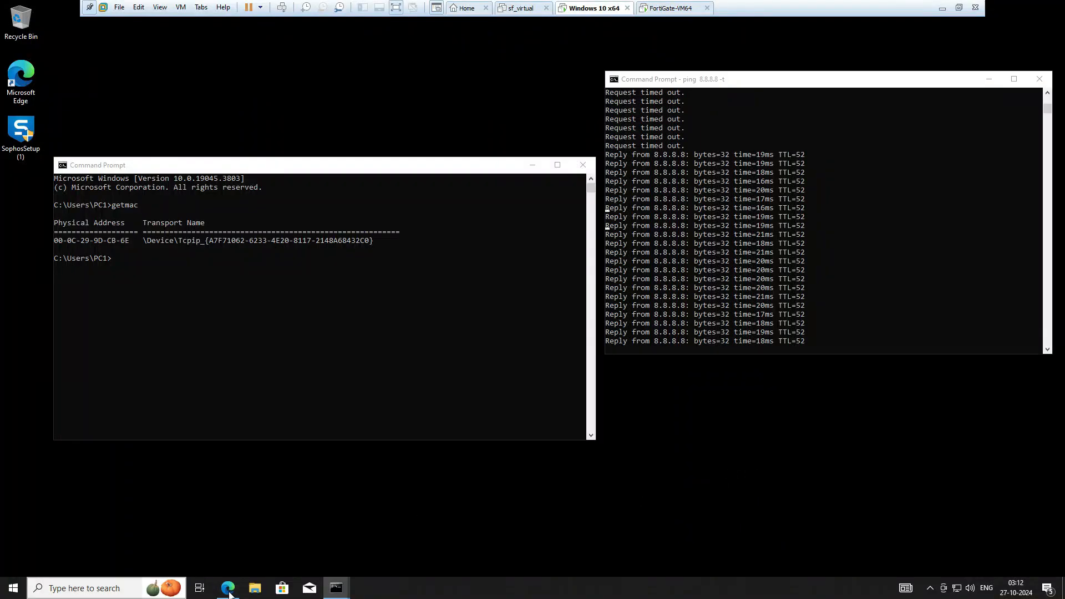
click(229, 590)
click(183, 30)
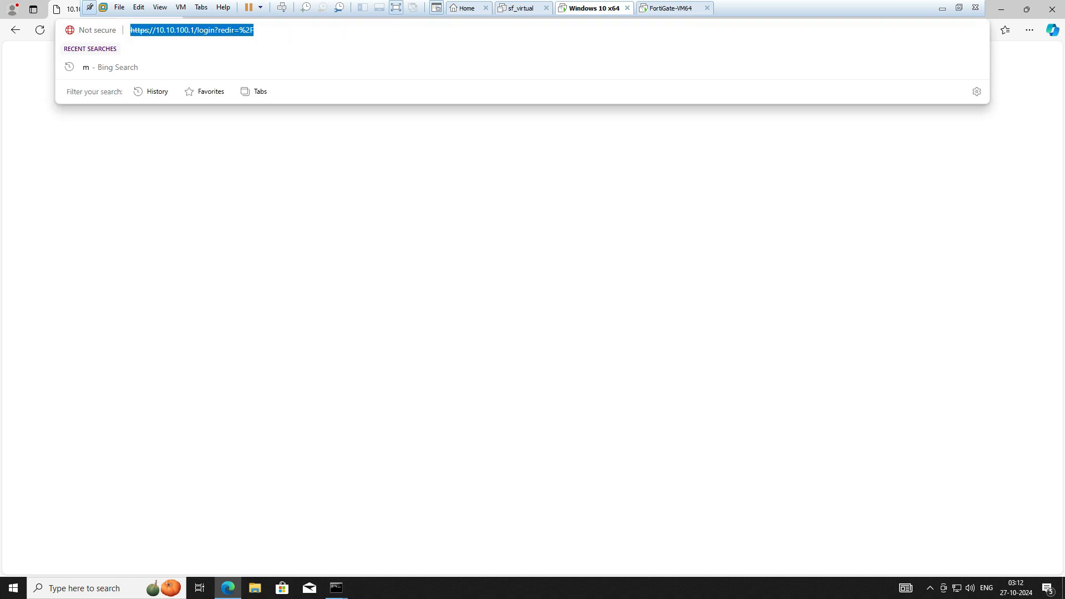
text(google.com)
key(Return)
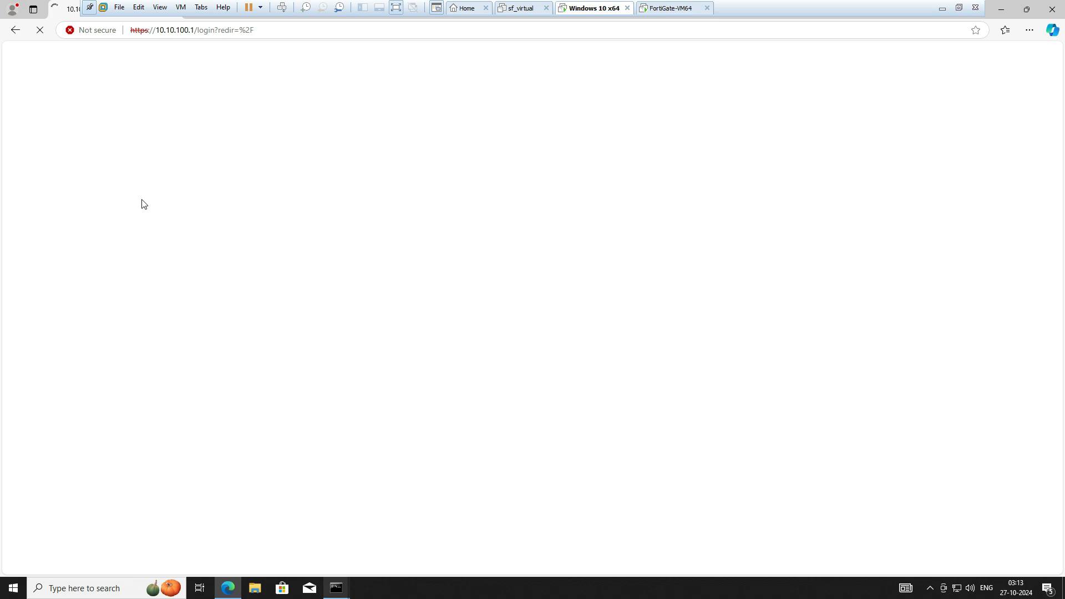
- Recheck the running ping, exit the unresponsive 10.10.100.1 login page and close Edge
mouse_move(336, 588)
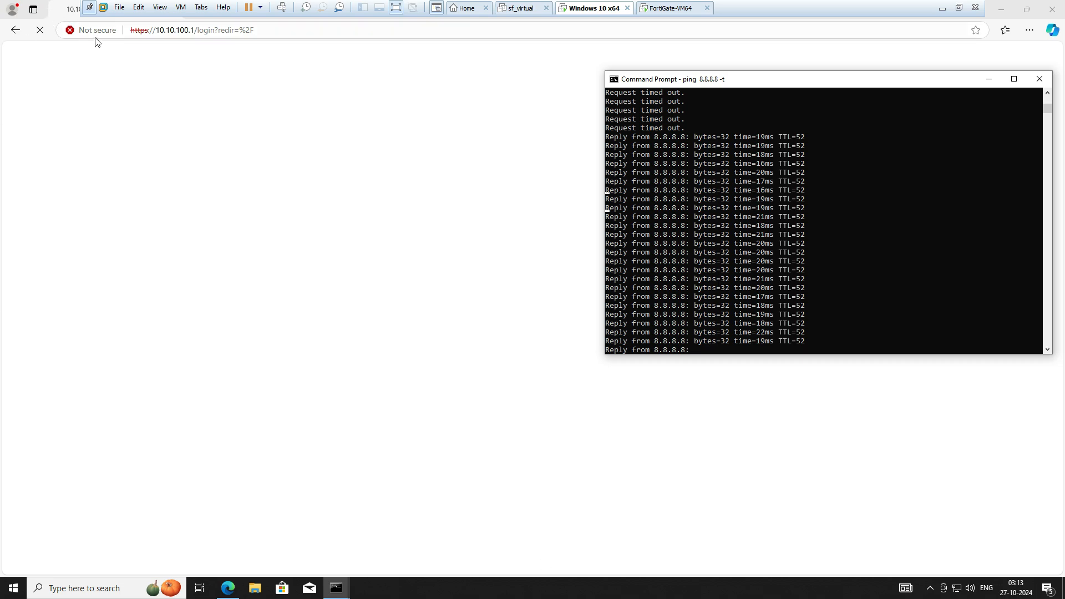
click(160, 31)
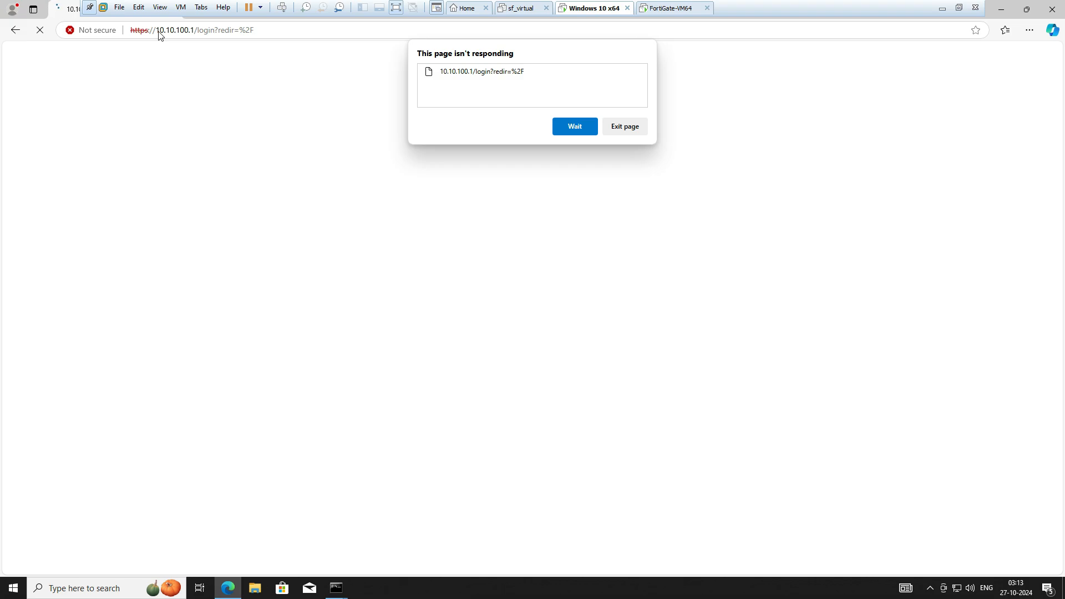
click(618, 123)
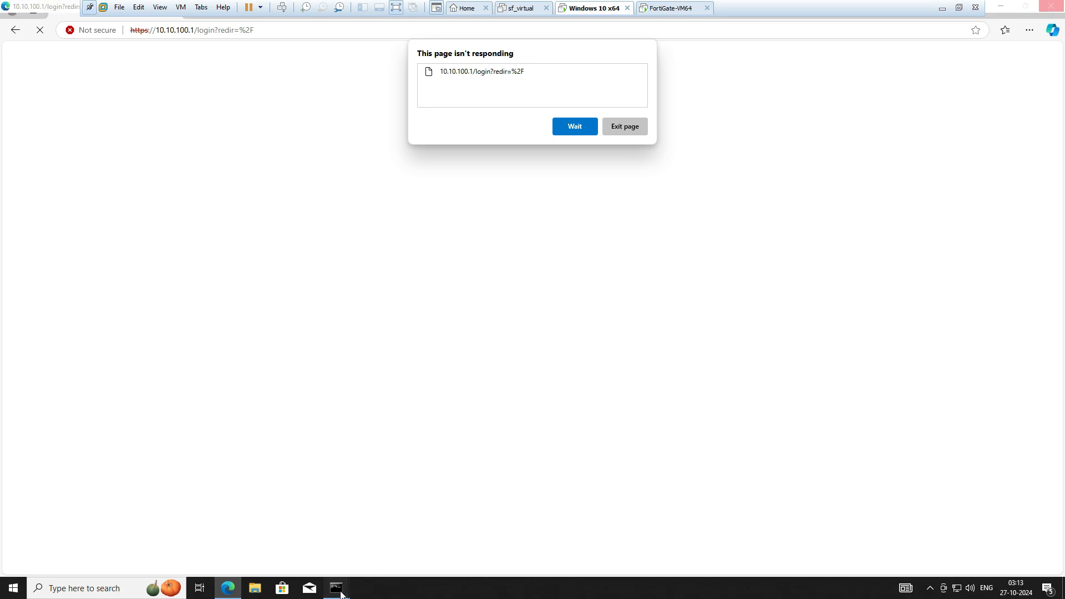
click(317, 539)
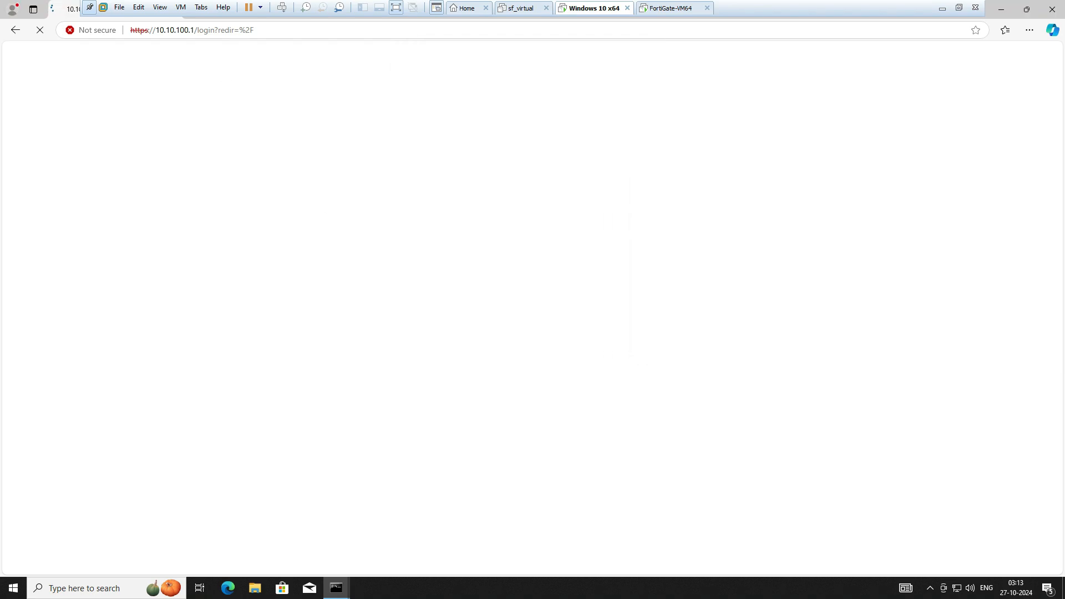
click(1052, 10)
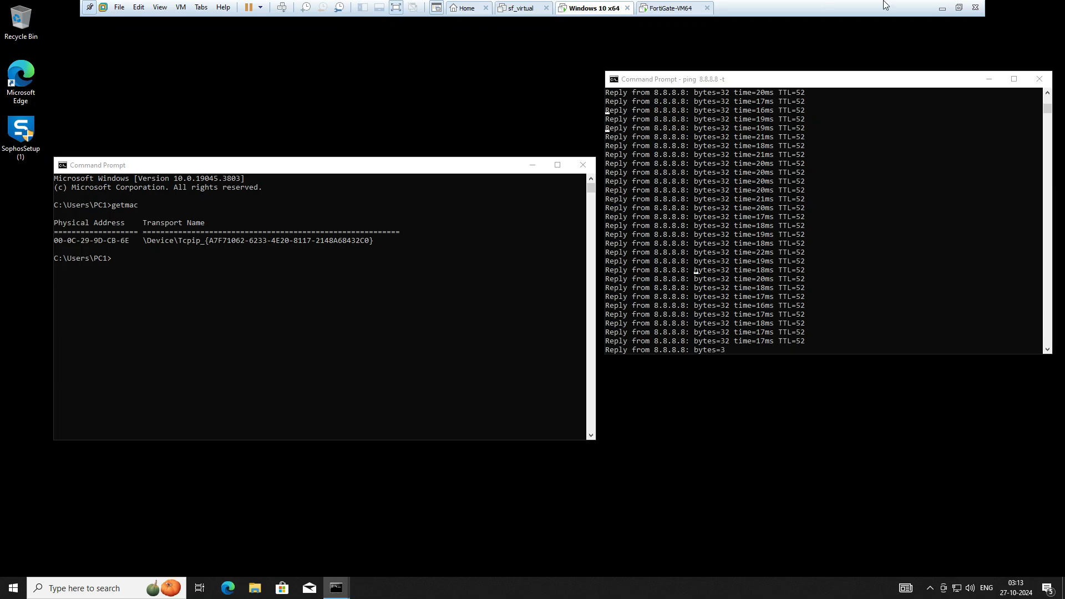
- Switch back to FortiGate in Chrome and reload the firewall policy list
click(943, 8)
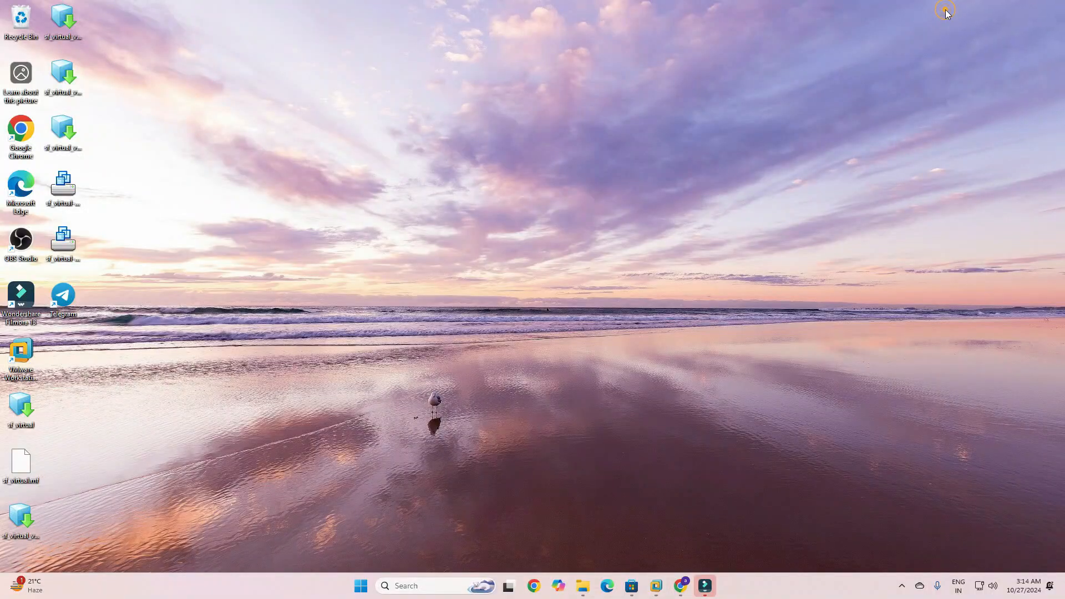
click(681, 586)
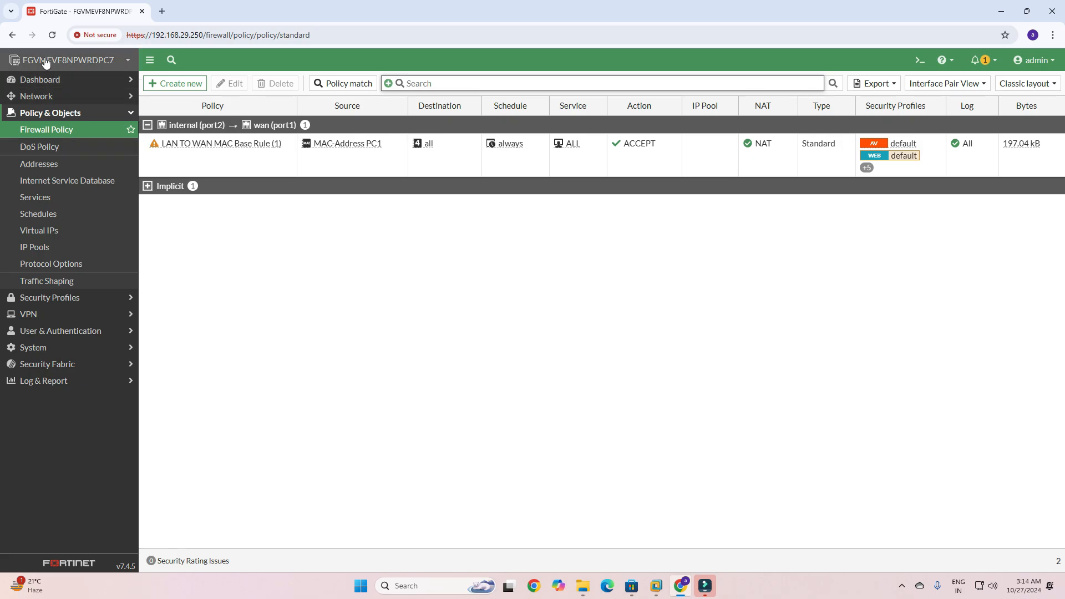
click(53, 37)
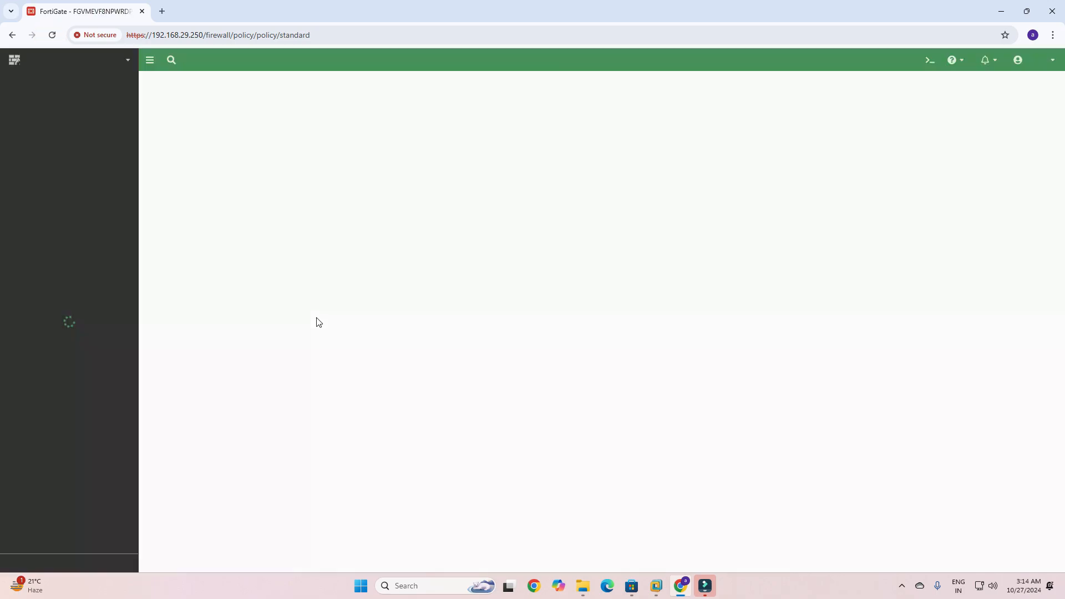